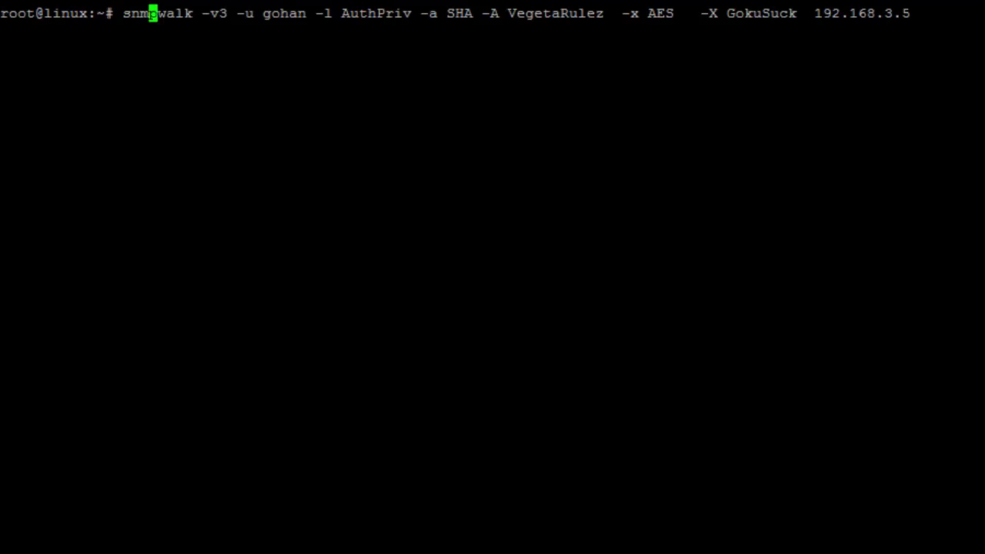
Step: Run the SNMPv3 authPriv snmpwalk with SHA and AES against 192.168.3.5
left_click(915, 13)
key("Return")
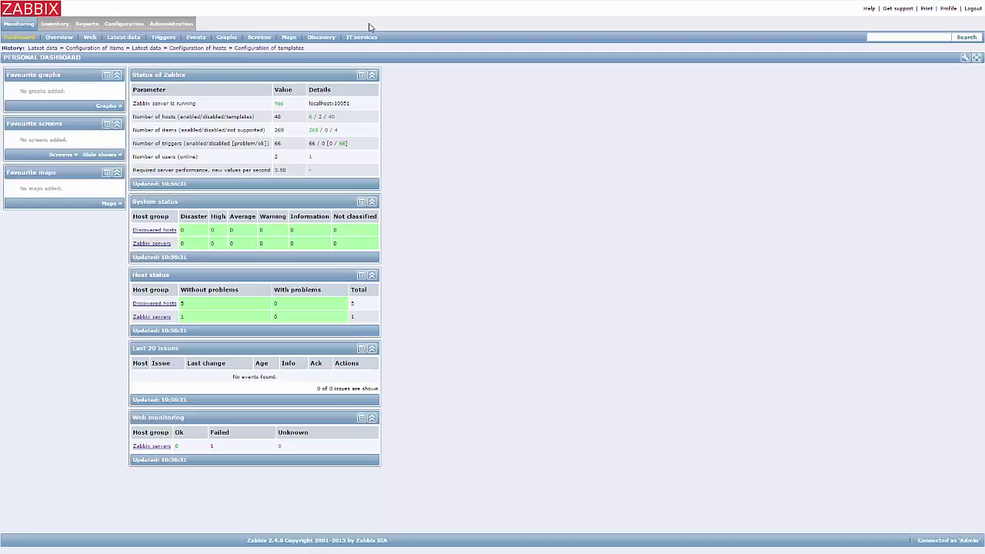
Step: Full-clone Template SNMP Device and rename the copy 'Template SNMP Device v3'
mouse_move(129, 26)
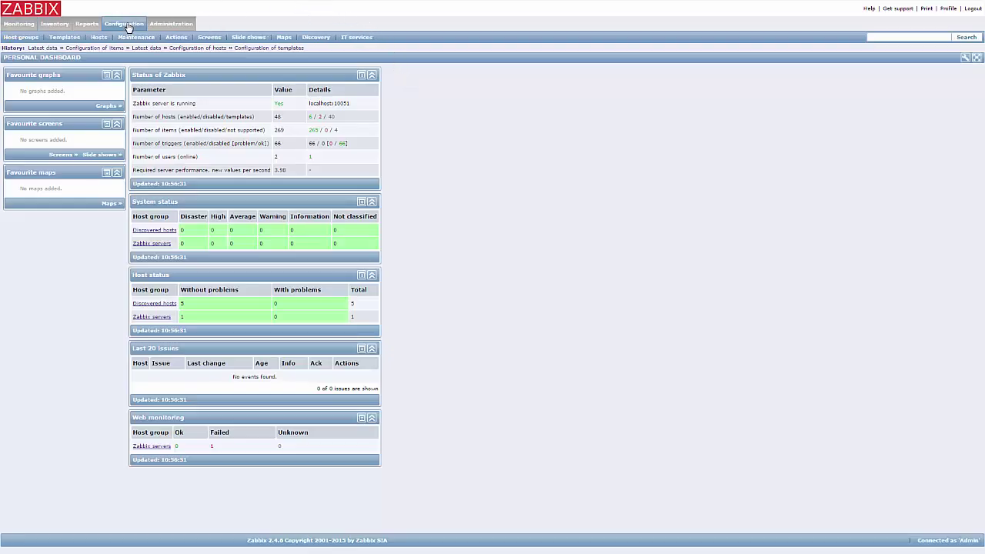
left_click(65, 39)
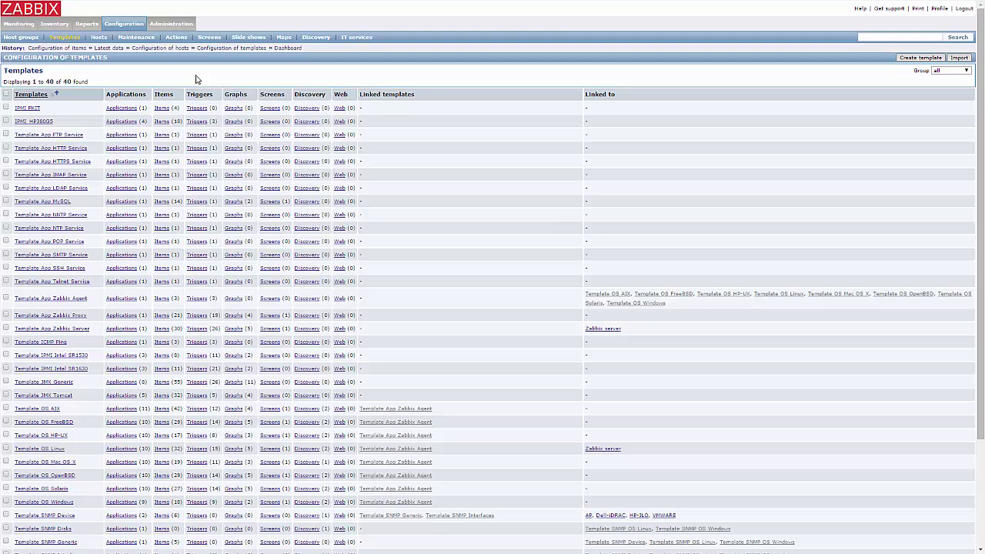
scroll(196, 79, "down", 5)
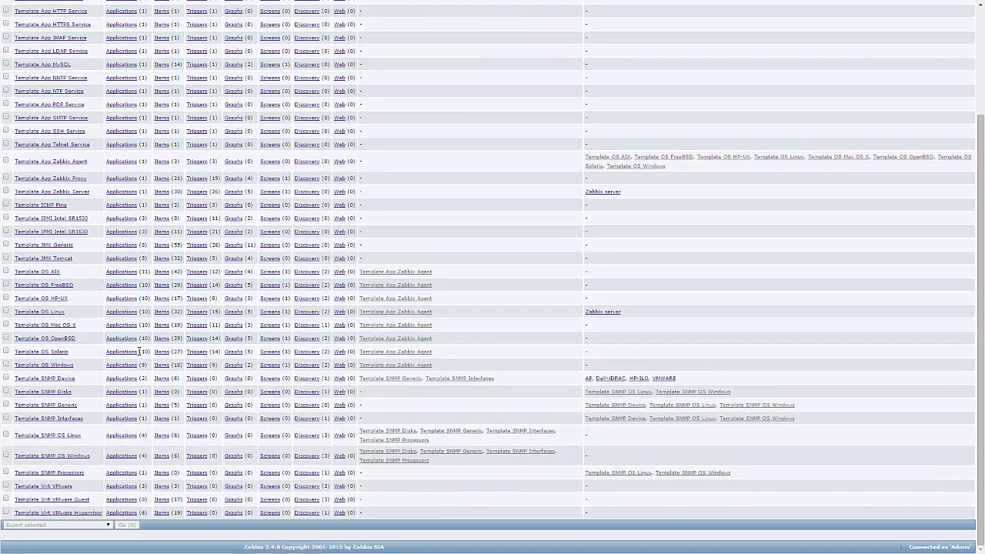
left_click(7, 378)
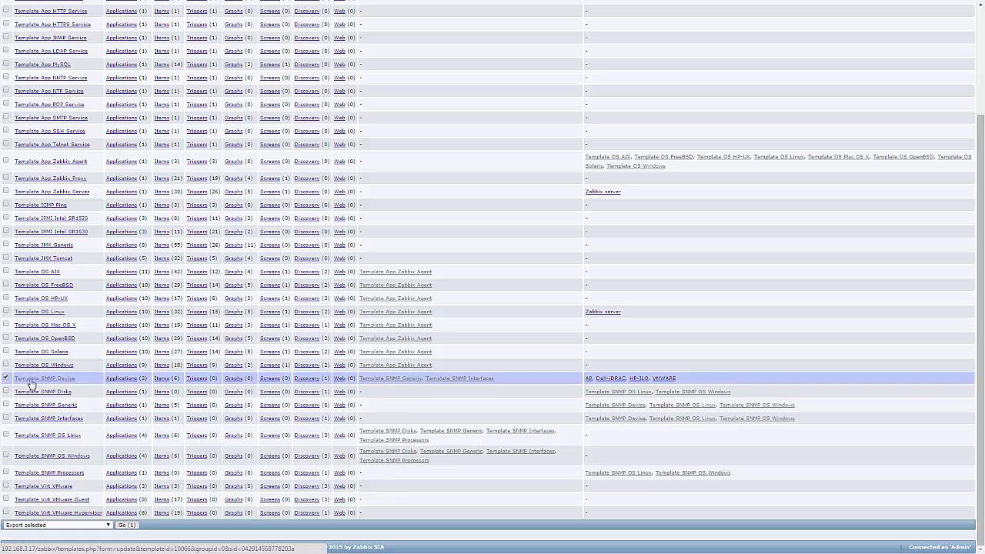
left_click(43, 379)
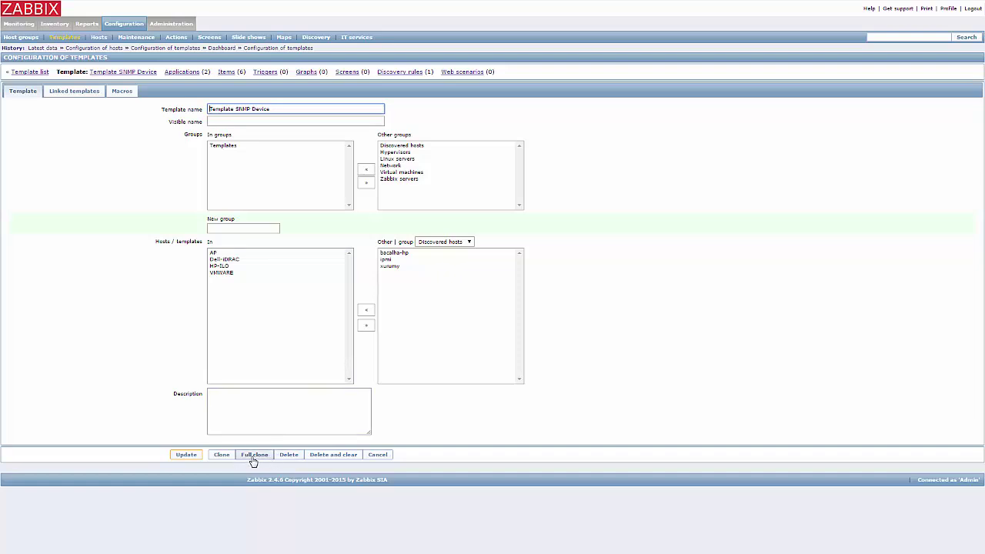
left_click(254, 460)
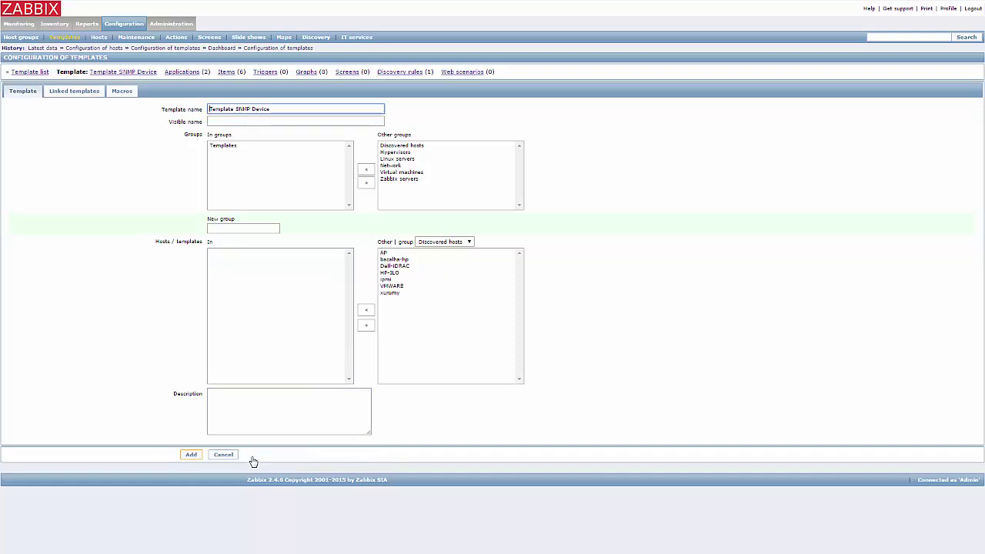
left_click(337, 111)
type("v3")
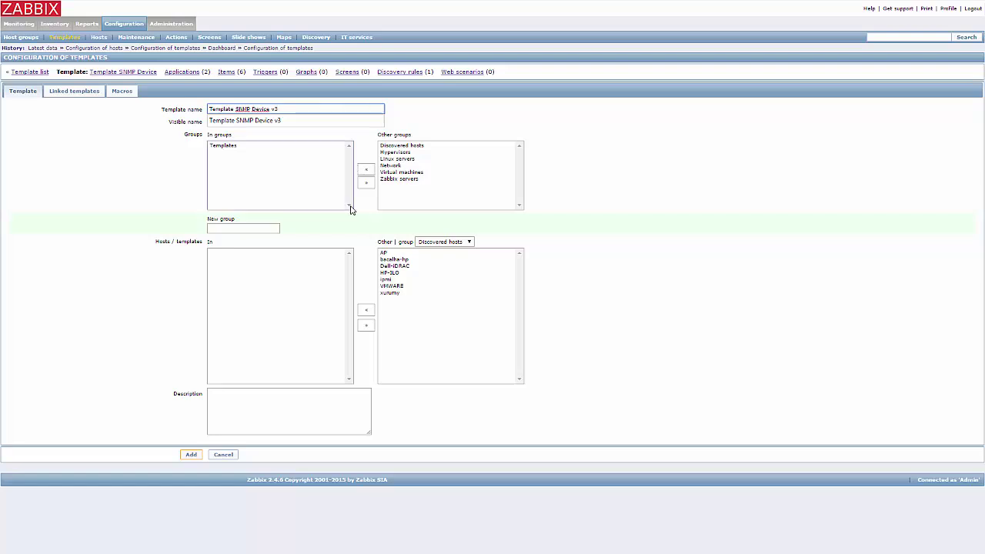
Step: Add the v3 clone, then unlink Template SNMP Generic and Template SNMP Interfaces and update it
left_click(190, 456)
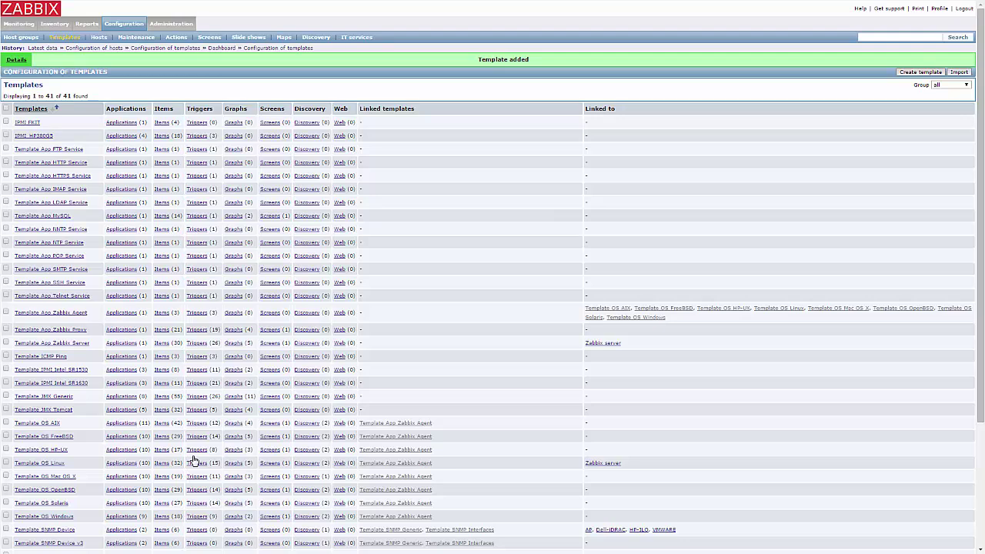
scroll(193, 460, "down", 3)
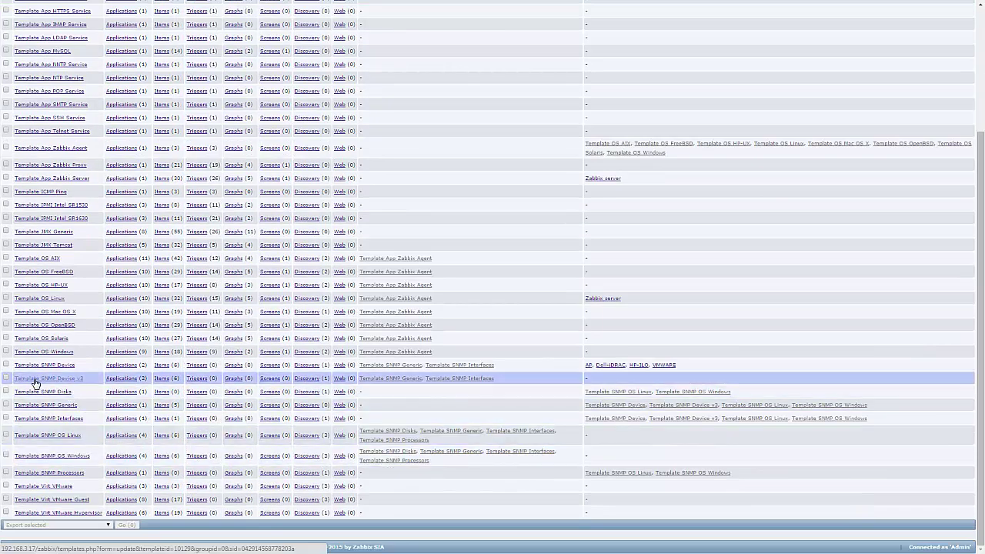
left_click(57, 379)
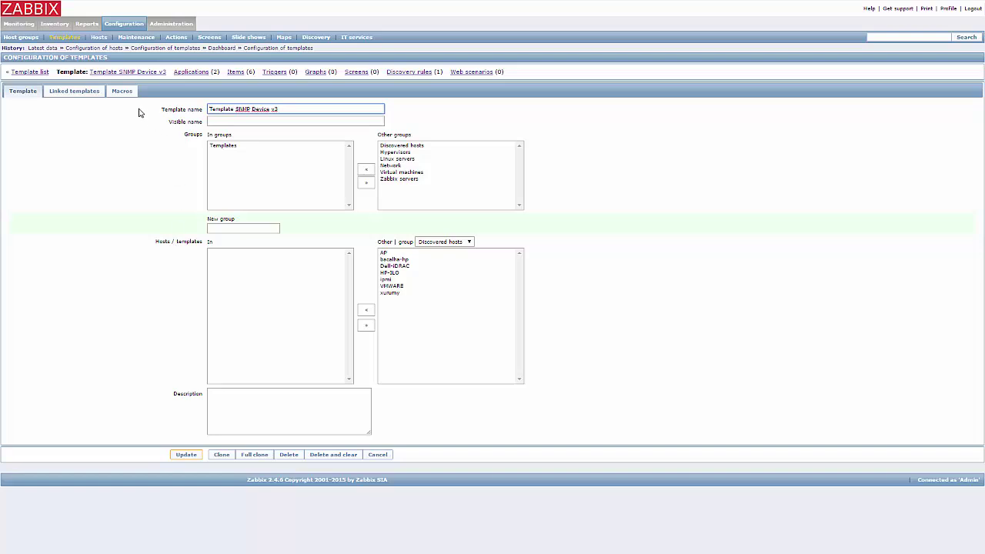
left_click(73, 97)
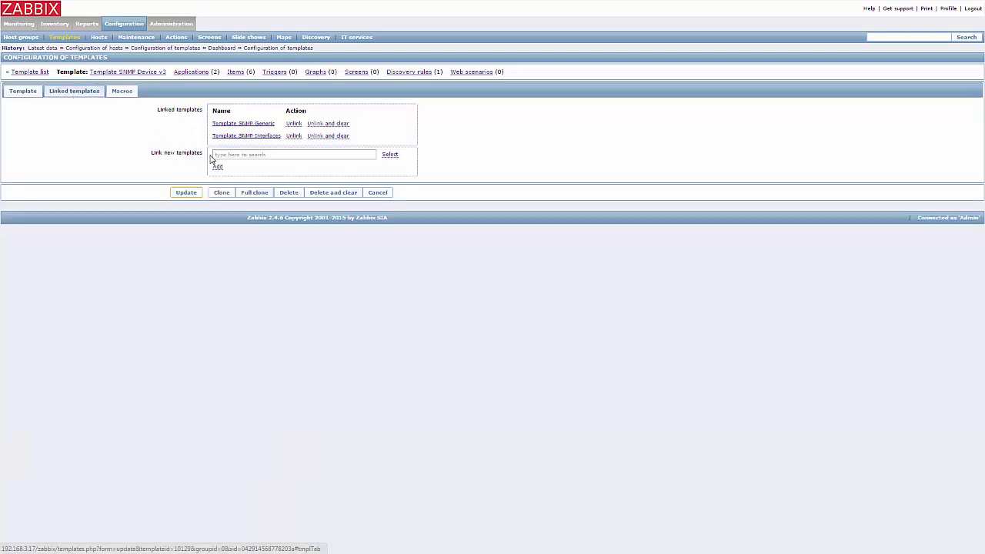
left_click(294, 126)
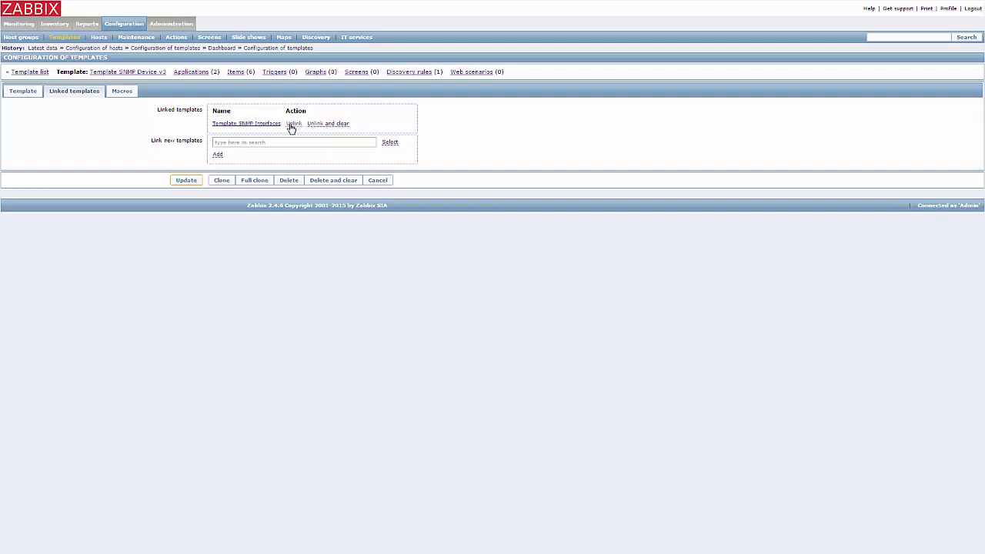
left_click(295, 125)
left_click(185, 182)
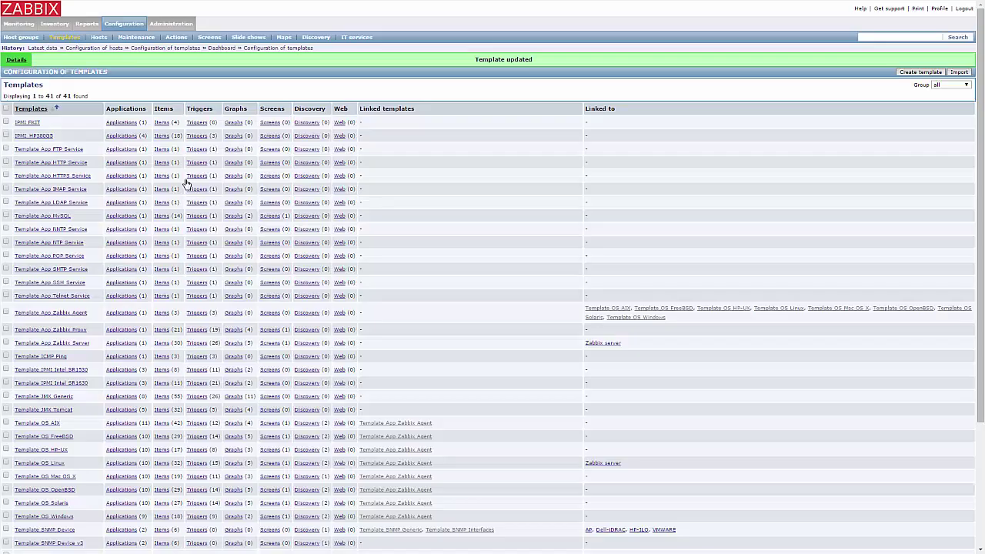
Step: Open Template SNMP Device v3 and view its Items (6) list
scroll(185, 182, "down", 5)
scroll(185, 183, "down", 1)
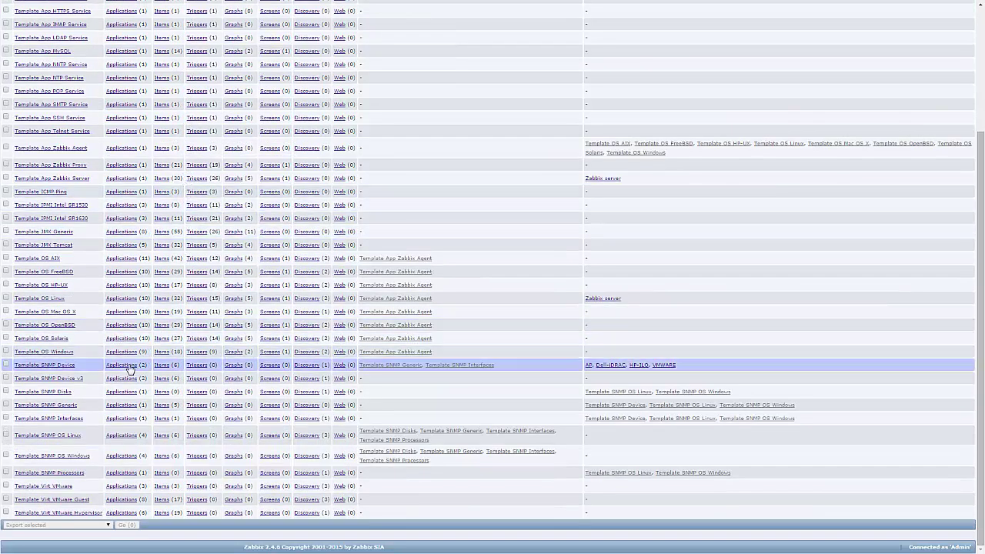
left_click(55, 379)
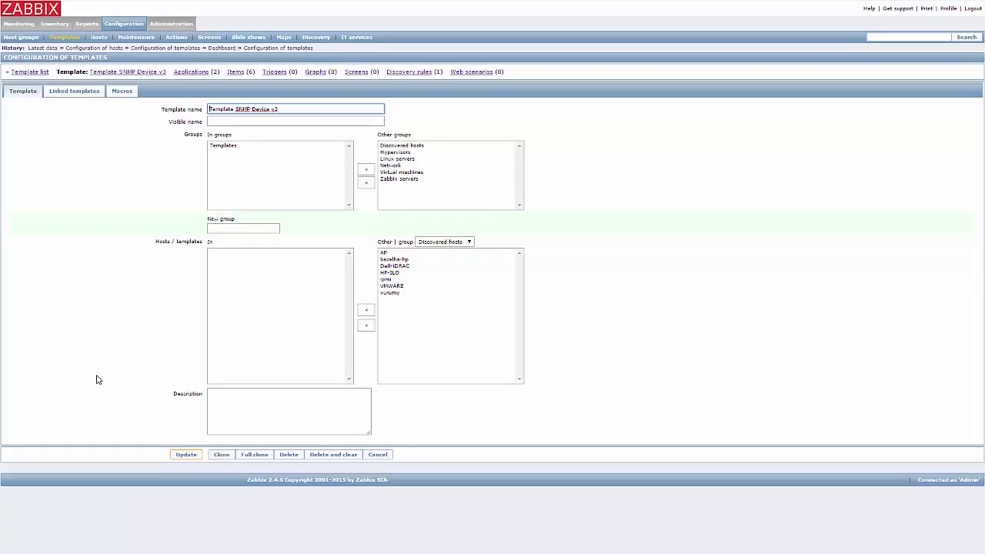
left_click(236, 73)
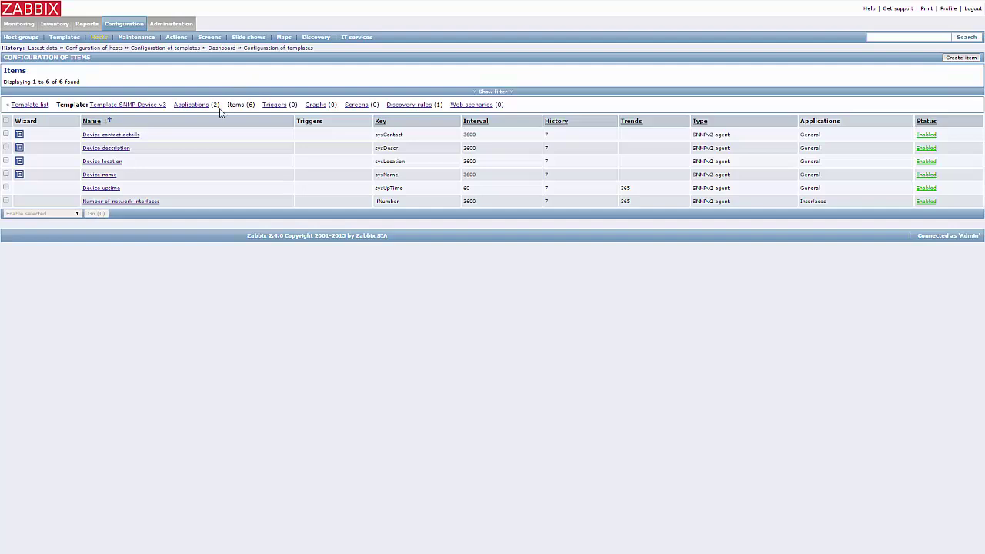
Step: Make Device contact details an SNMPv3 agent item with the security name and authPriv level
left_click(119, 137)
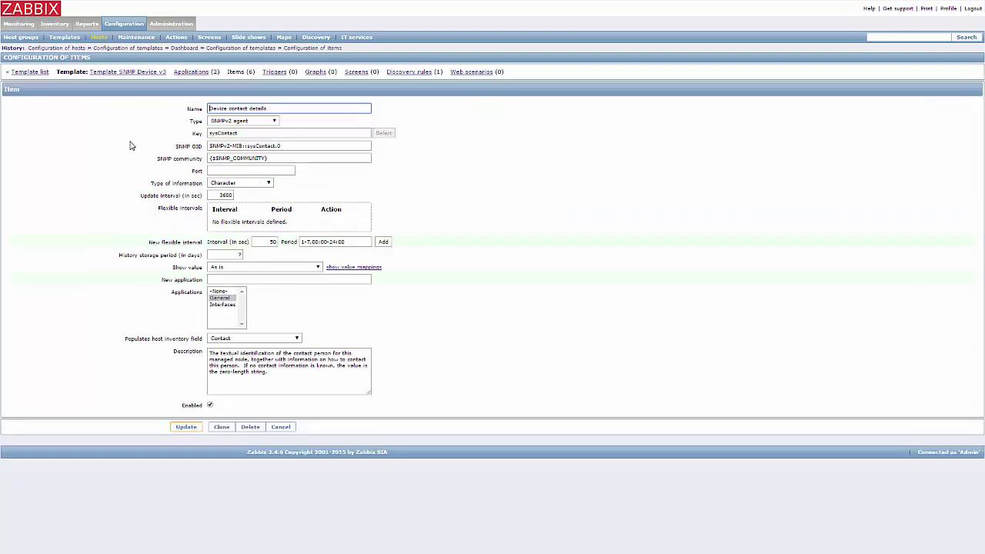
left_click(272, 121)
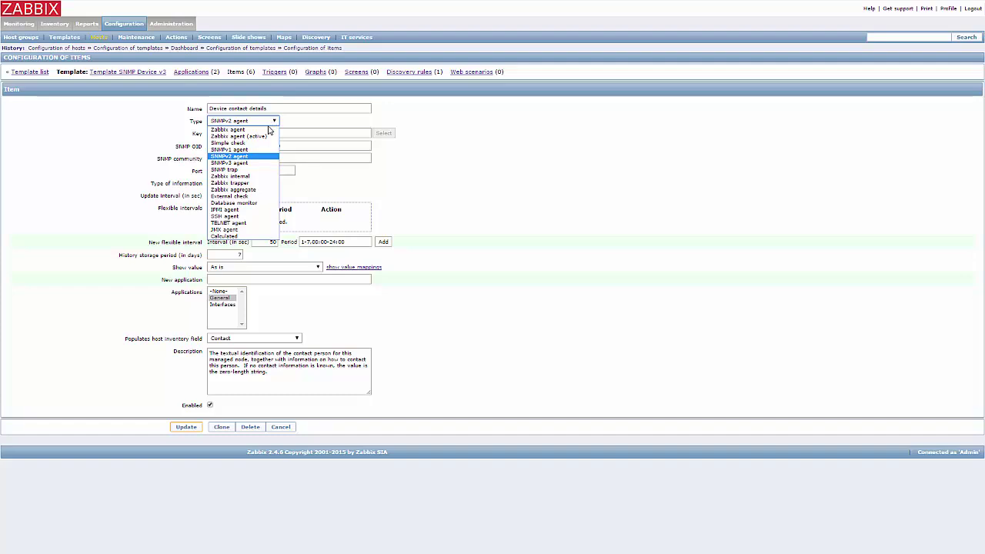
left_click(241, 165)
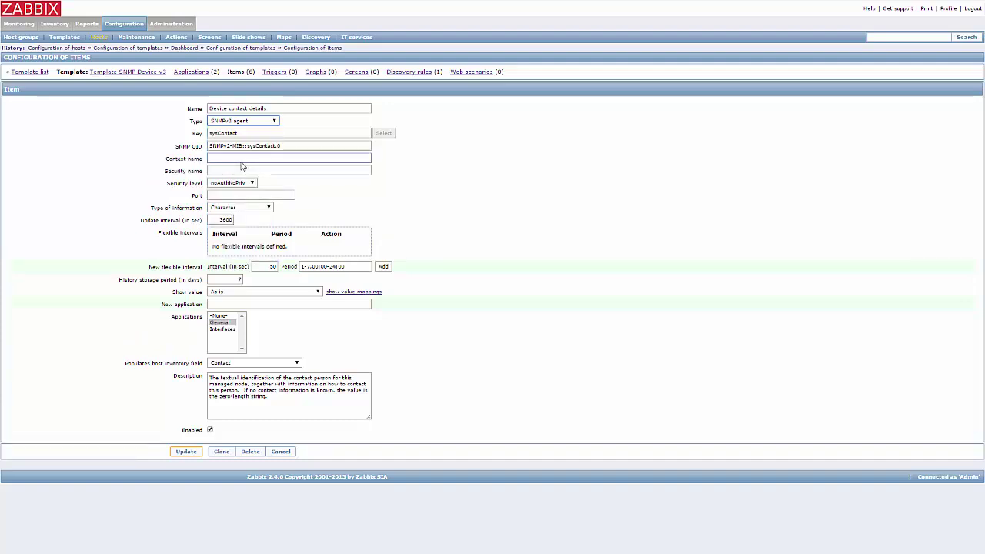
left_click(240, 170)
type("gohan")
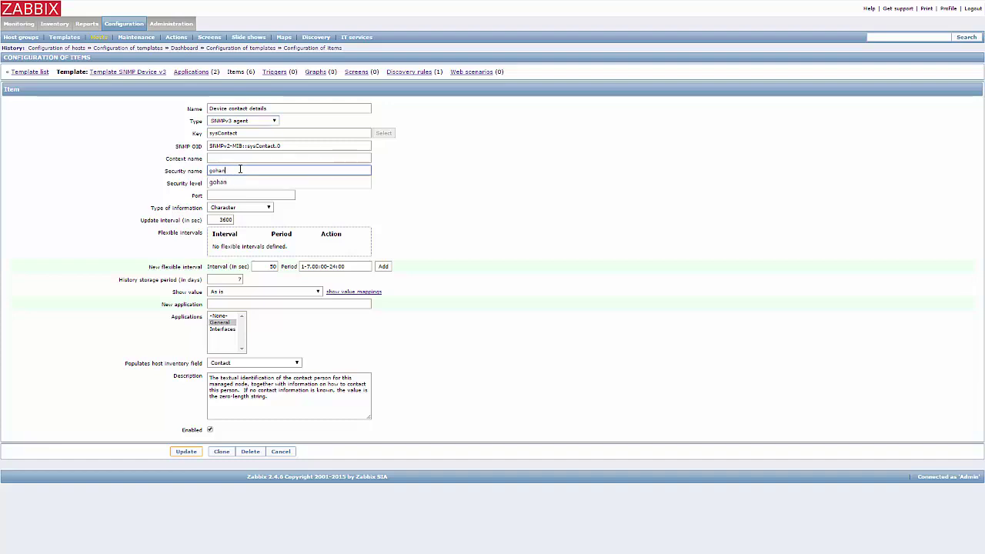
left_click(396, 176)
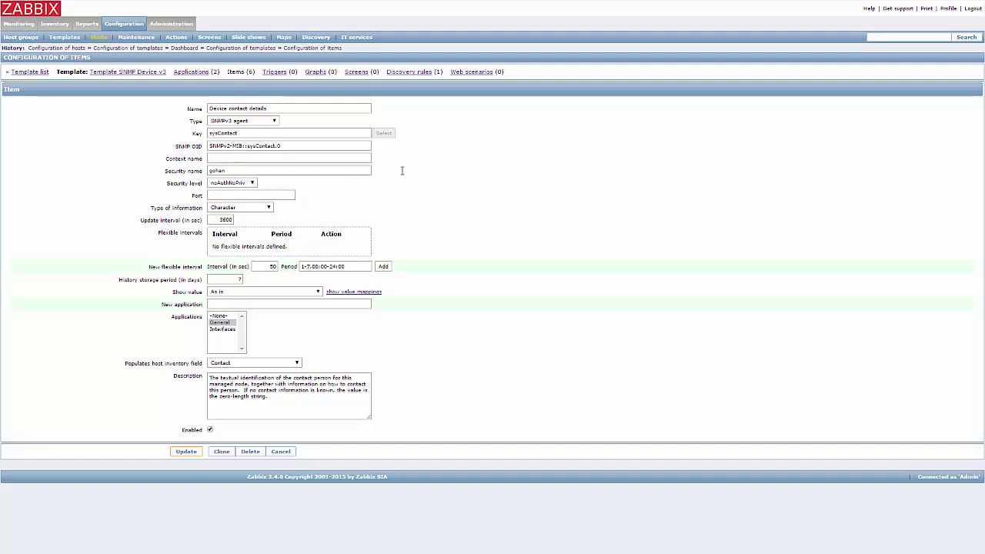
left_click(253, 184)
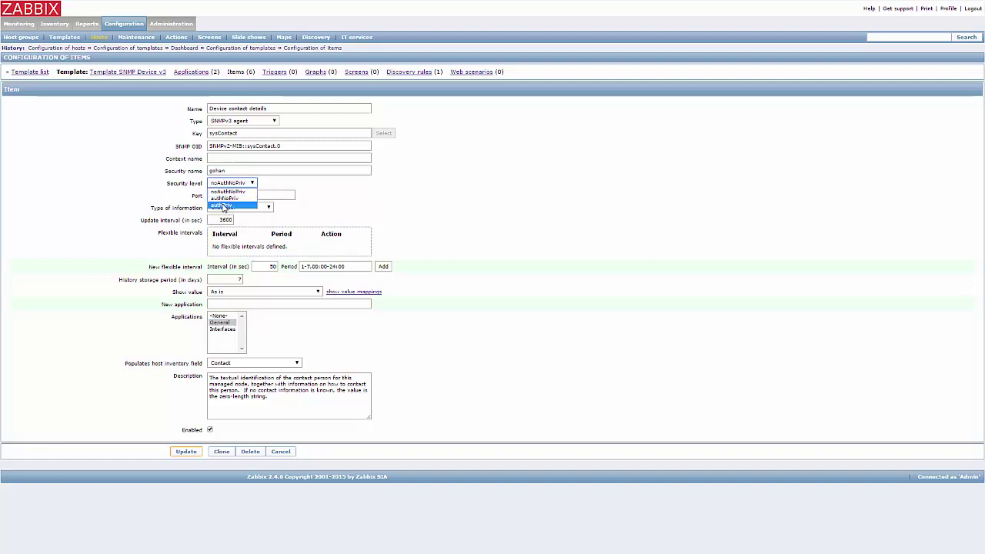
left_click(231, 206)
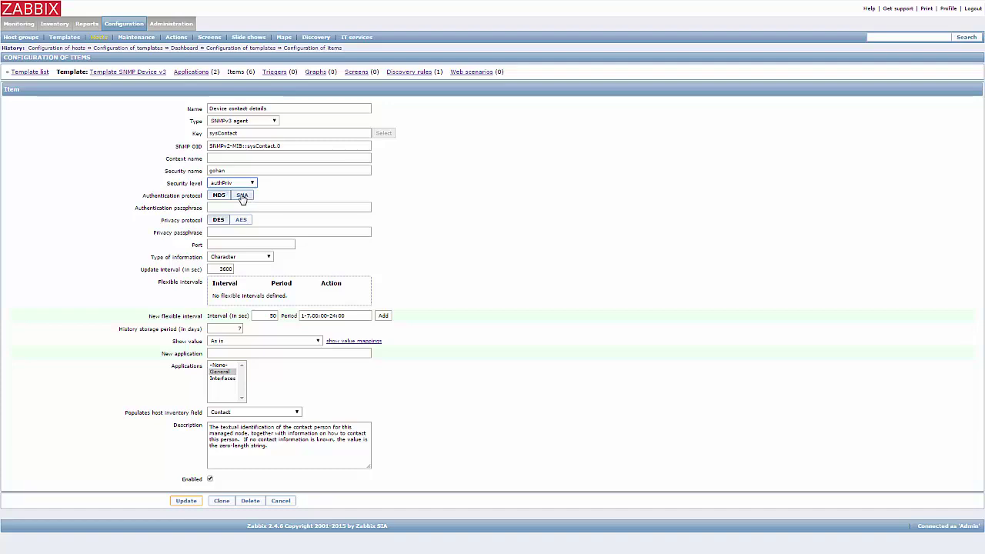
Step: Set SHA authentication and AES privacy with their passphrases, then update the item
left_click(242, 196)
left_click(244, 205)
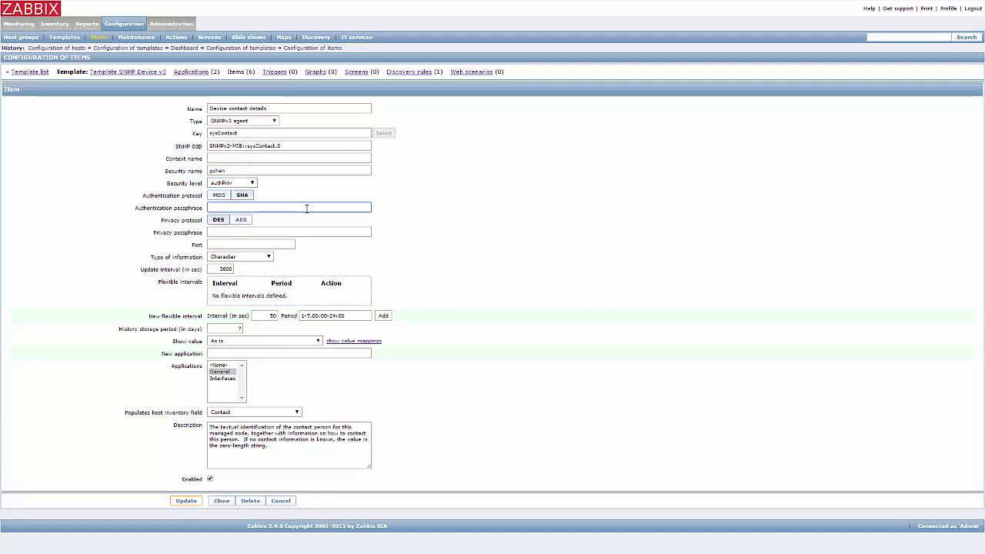
key("ctrl+v")
left_click(306, 209)
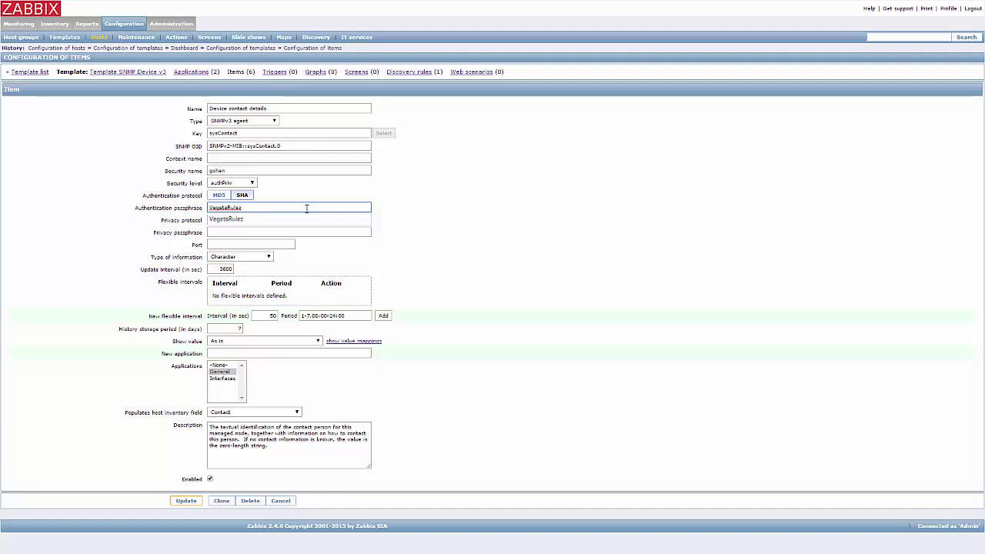
left_click(387, 214)
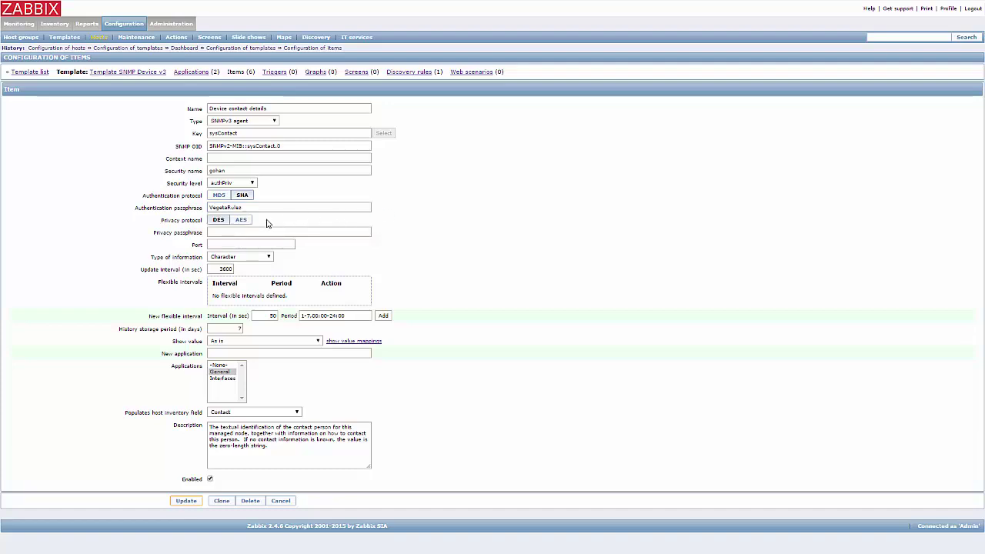
left_click(241, 221)
left_click(297, 231)
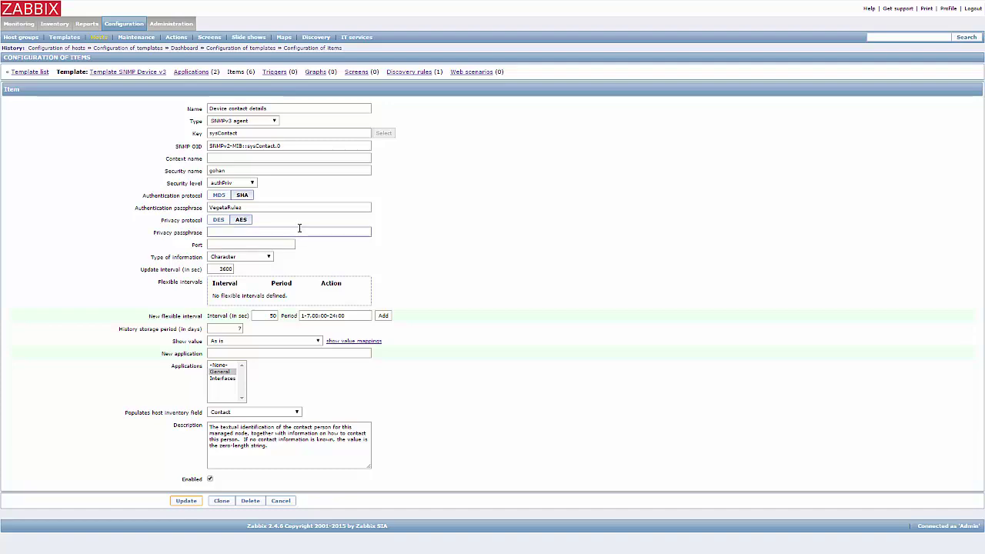
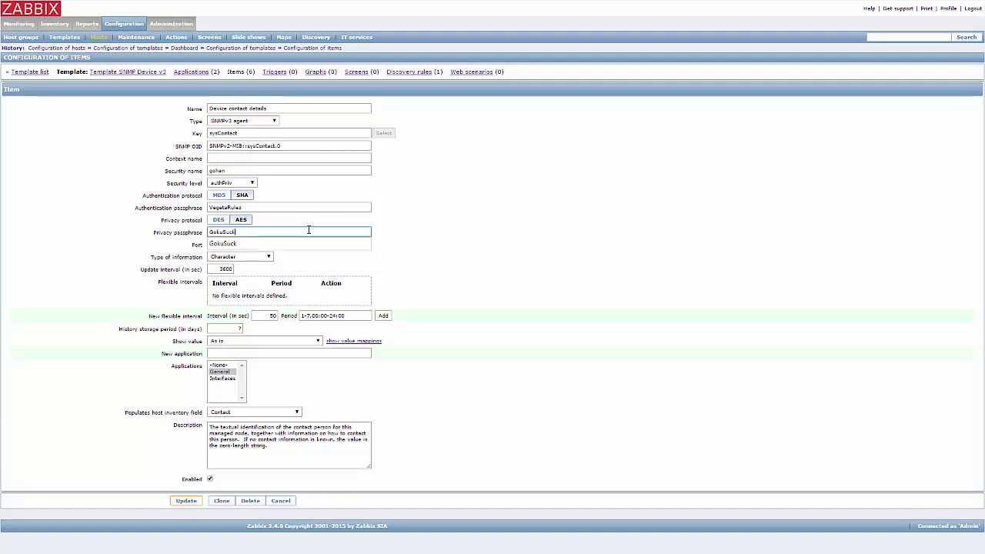
left_click(385, 236)
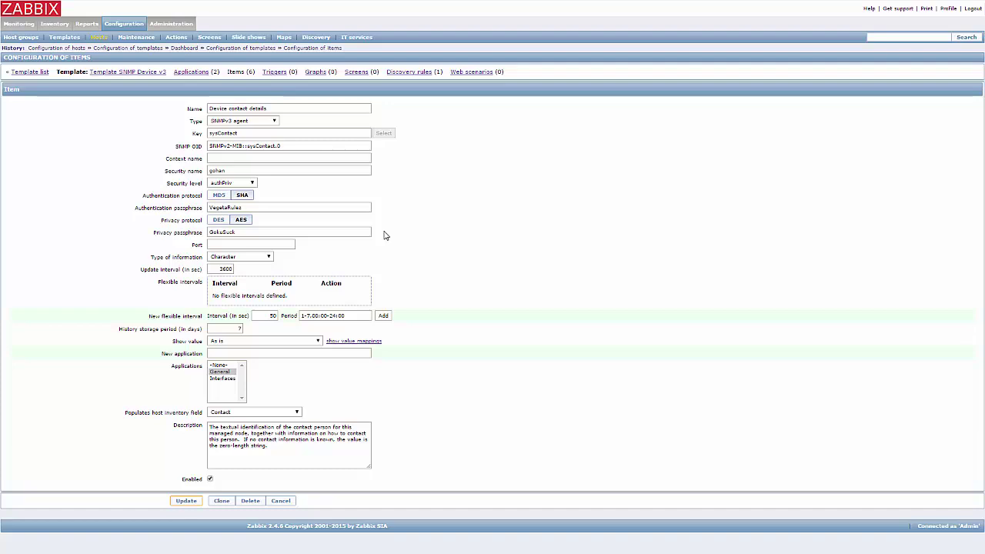
left_click(186, 501)
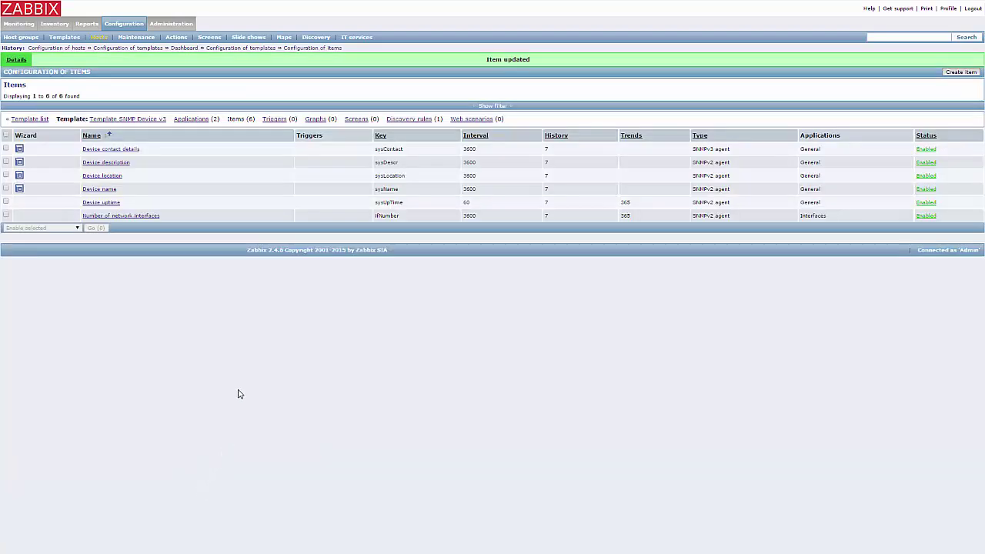
Step: Make Device description an SNMPv3 agent item with the security name and authPriv level
left_click(115, 167)
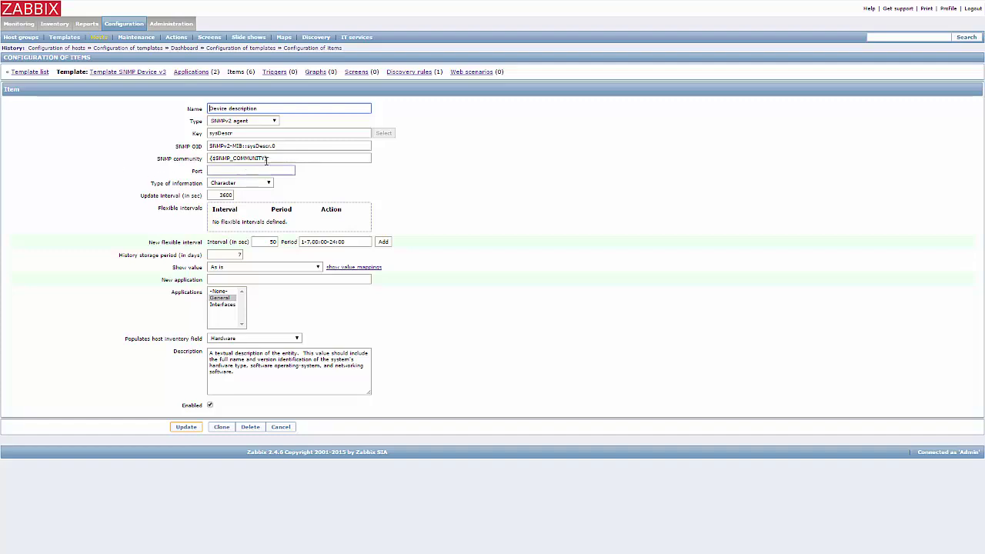
left_click(275, 121)
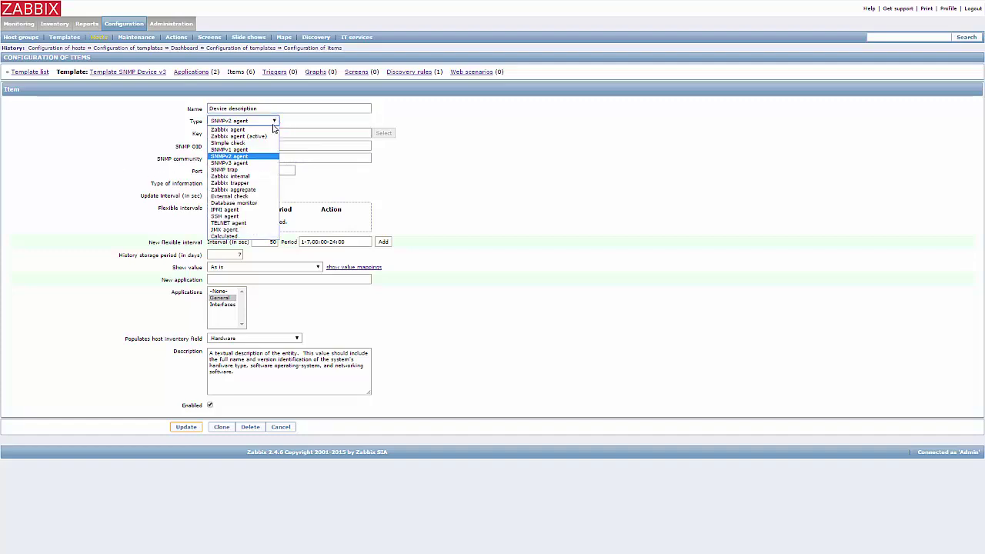
left_click(248, 166)
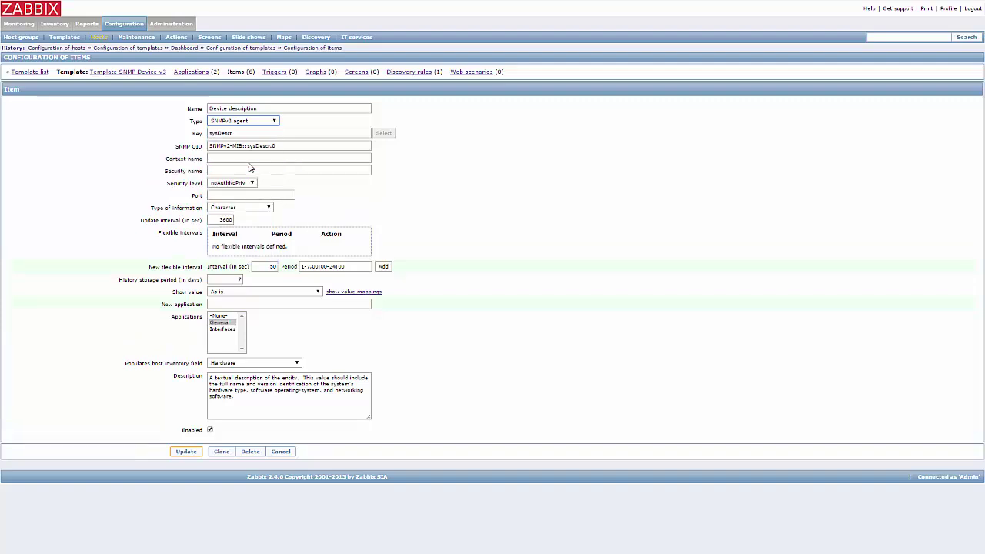
left_click(253, 170)
type("g")
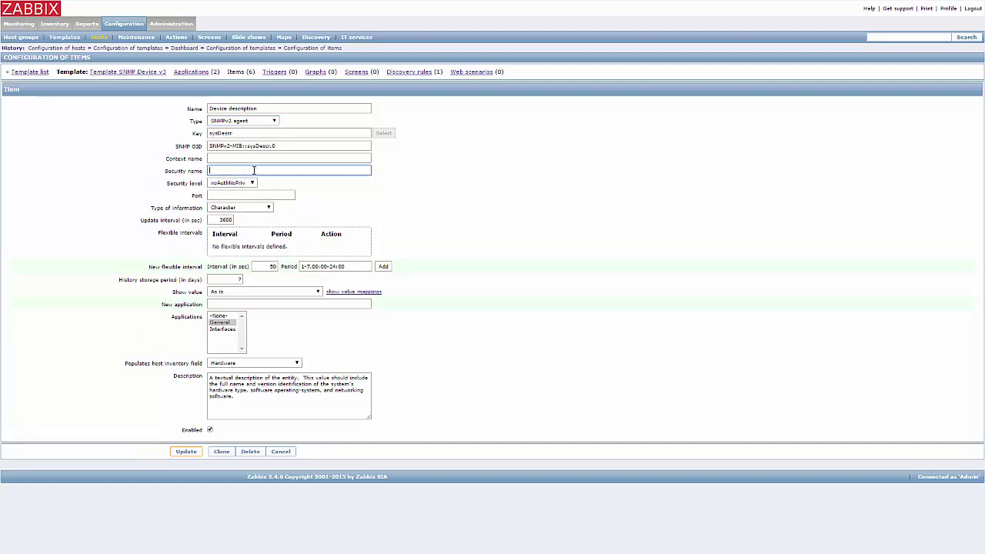
type("ohan")
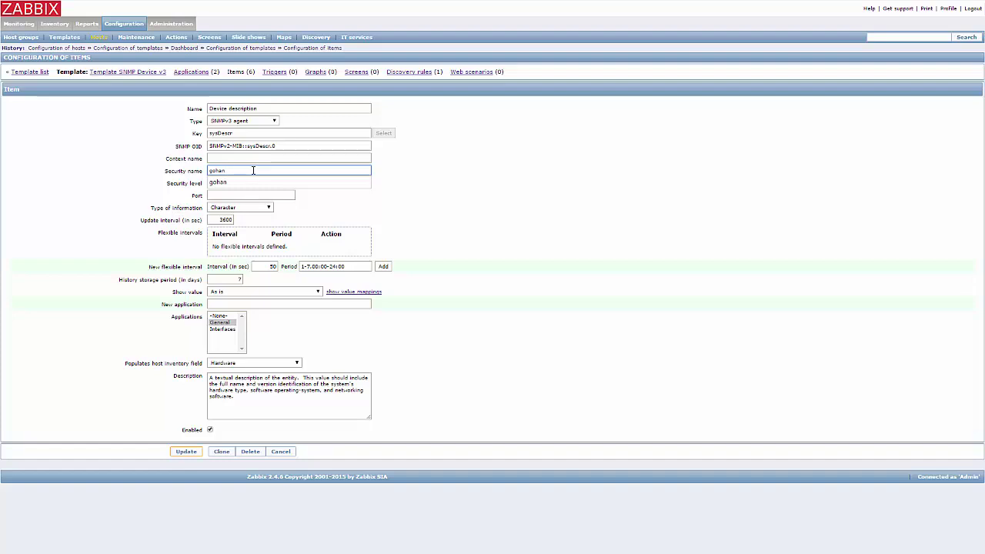
left_click(388, 176)
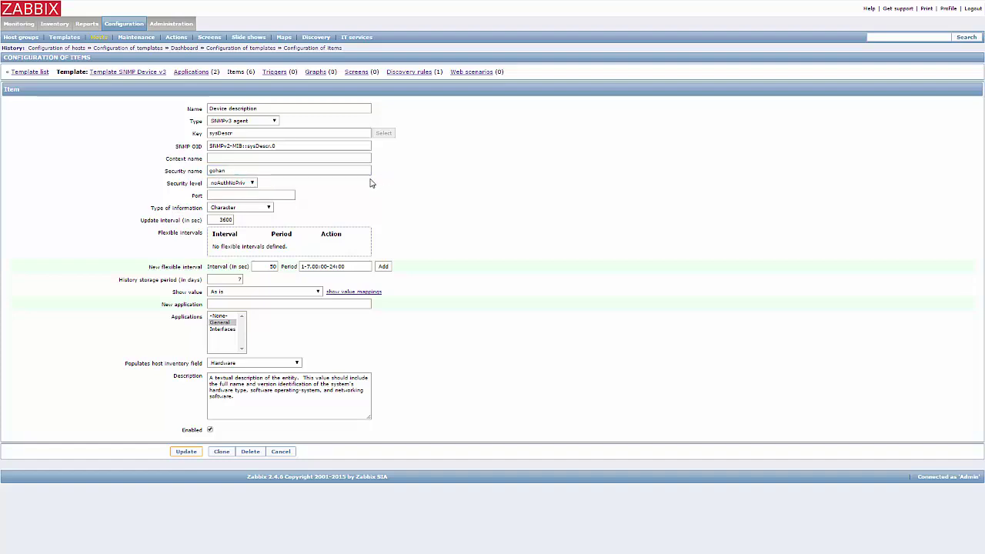
left_click(256, 183)
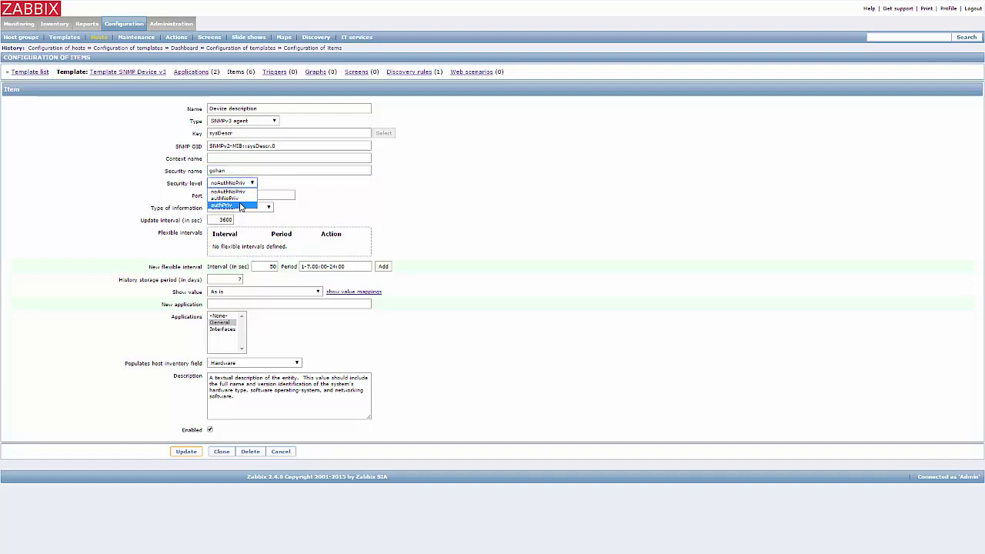
left_click(245, 205)
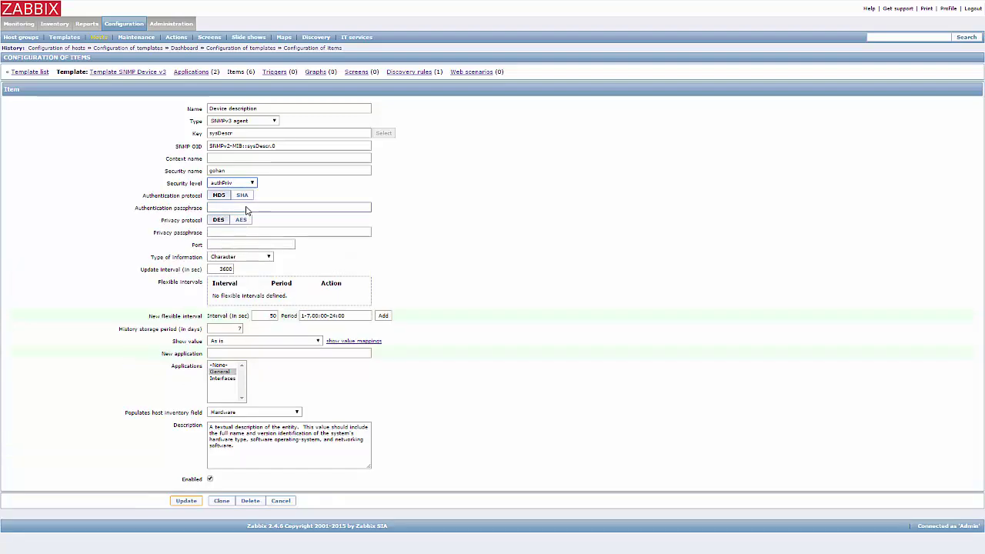
Step: Choose SHA and AES with the saved passphrases and update Device description
left_click(243, 195)
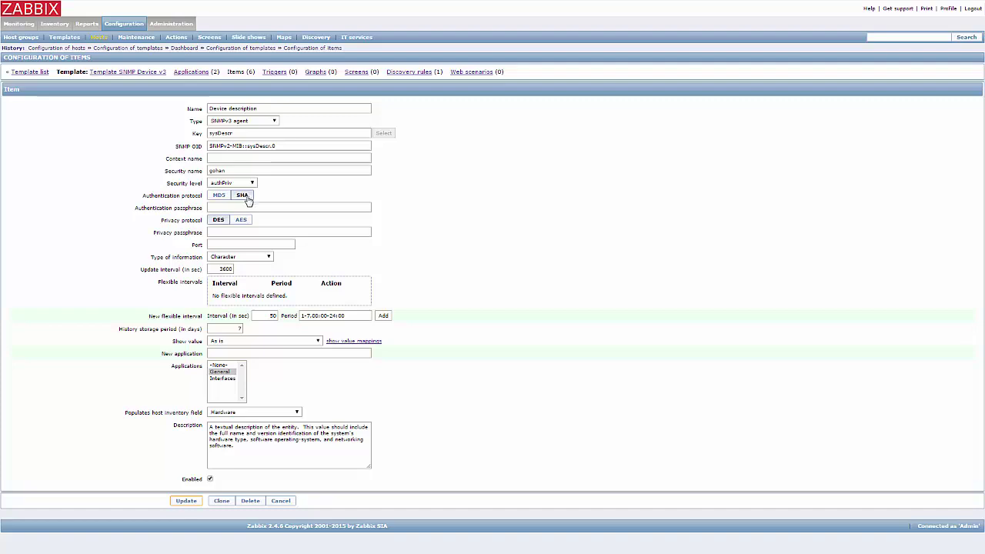
left_click(251, 206)
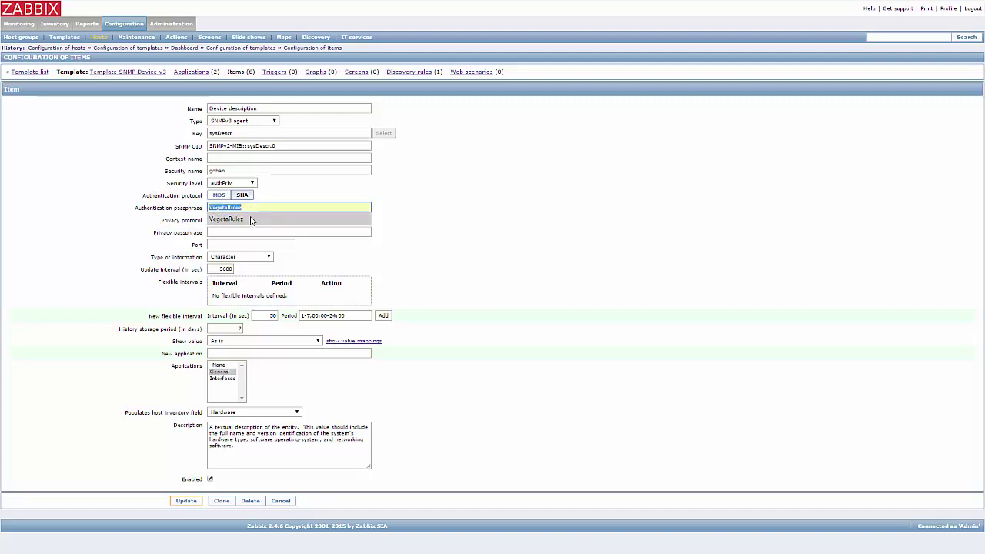
left_click(264, 220)
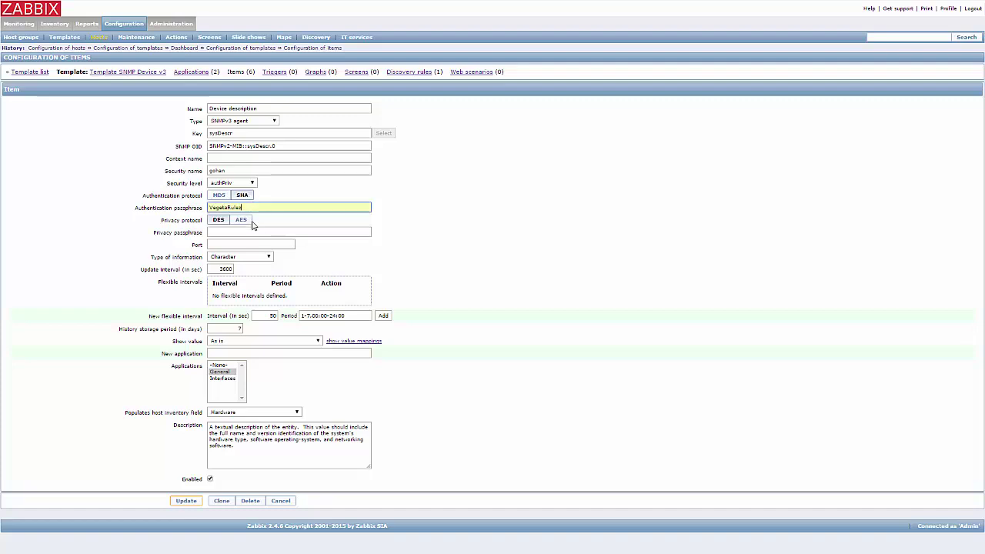
left_click(243, 221)
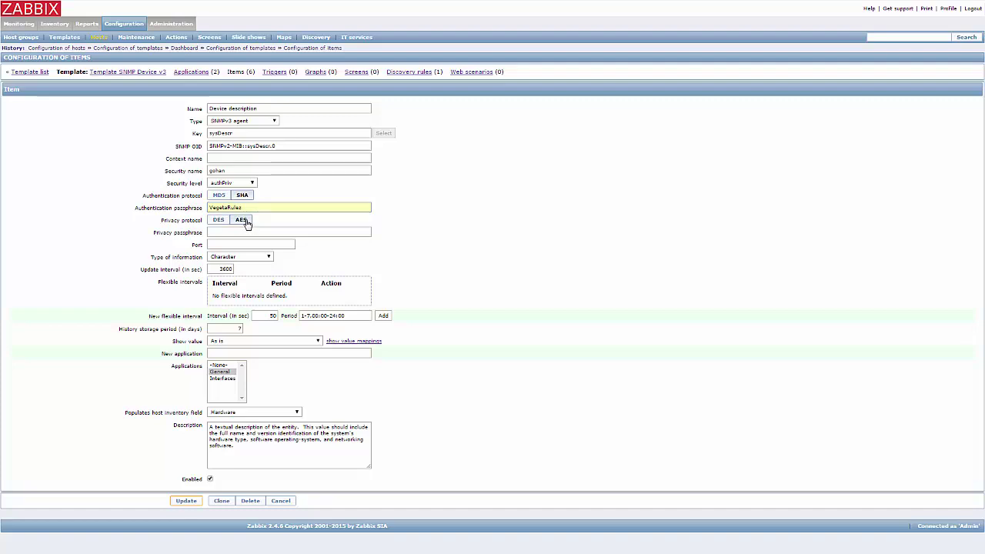
left_click(246, 232)
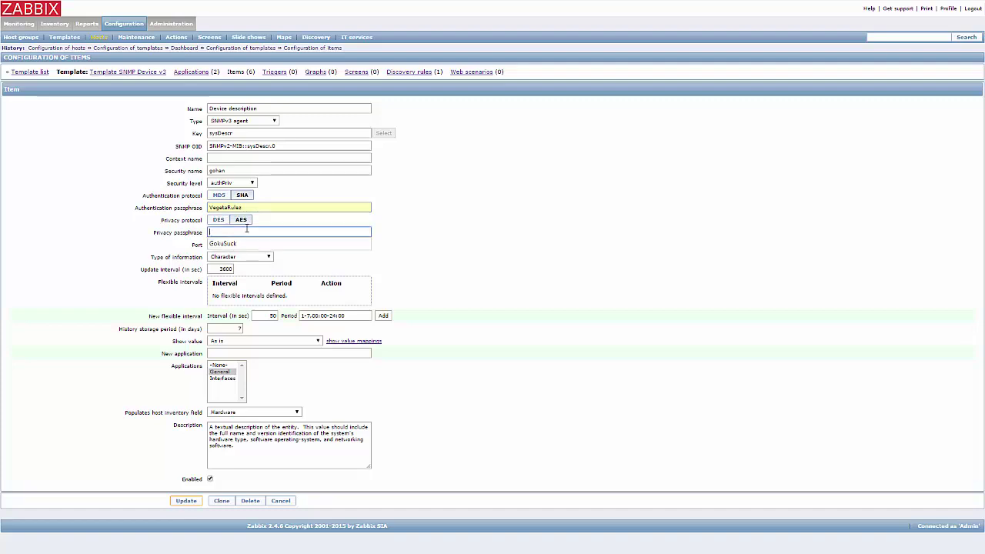
left_click(260, 245)
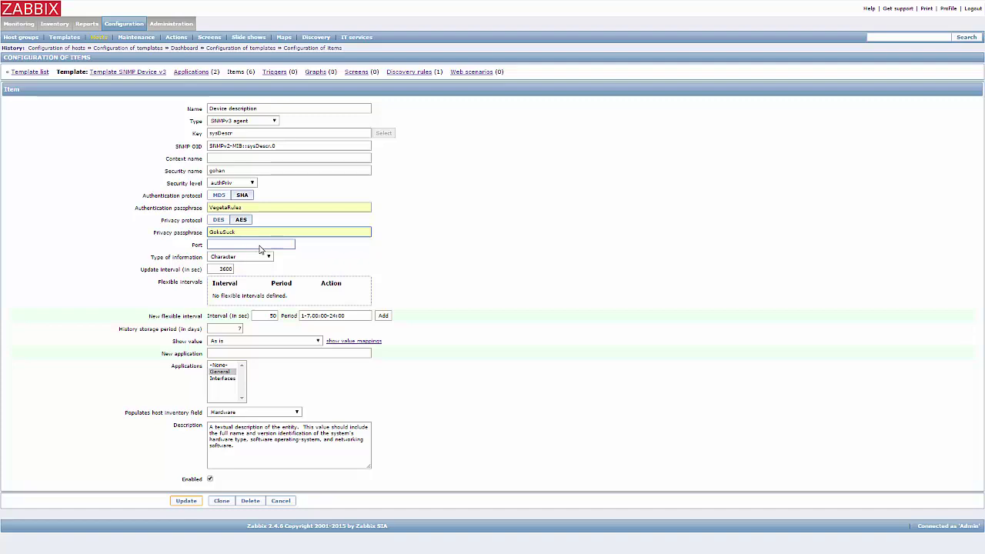
left_click(186, 504)
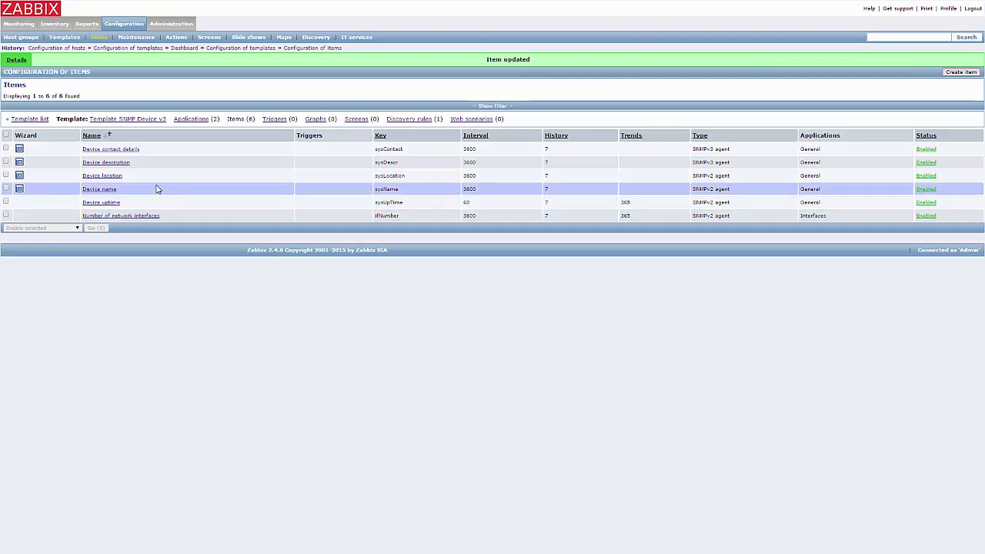
Step: Open the Device location item from the items list
left_click(101, 178)
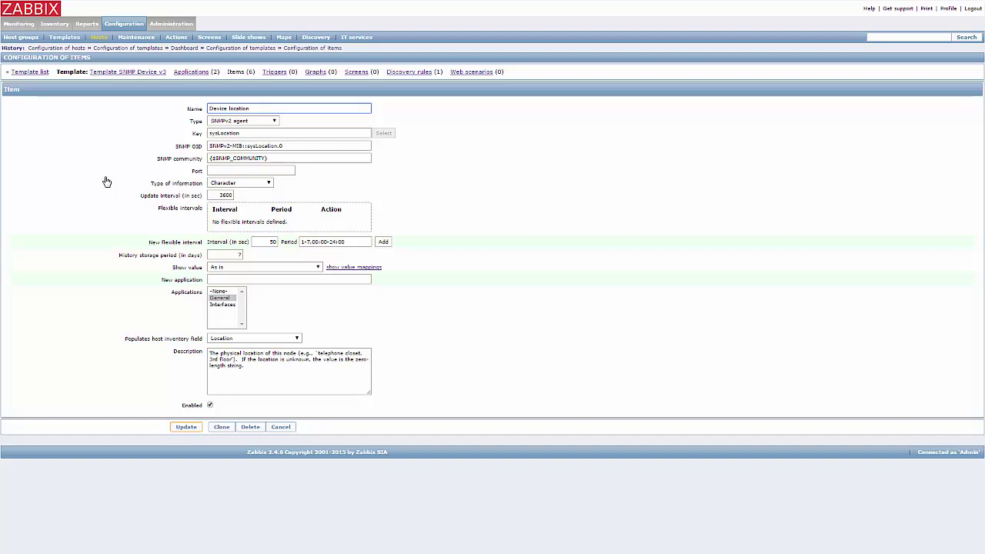
Step: Switch Device location to SNMPv3 agent with the saved security name and authPriv level
left_click(274, 122)
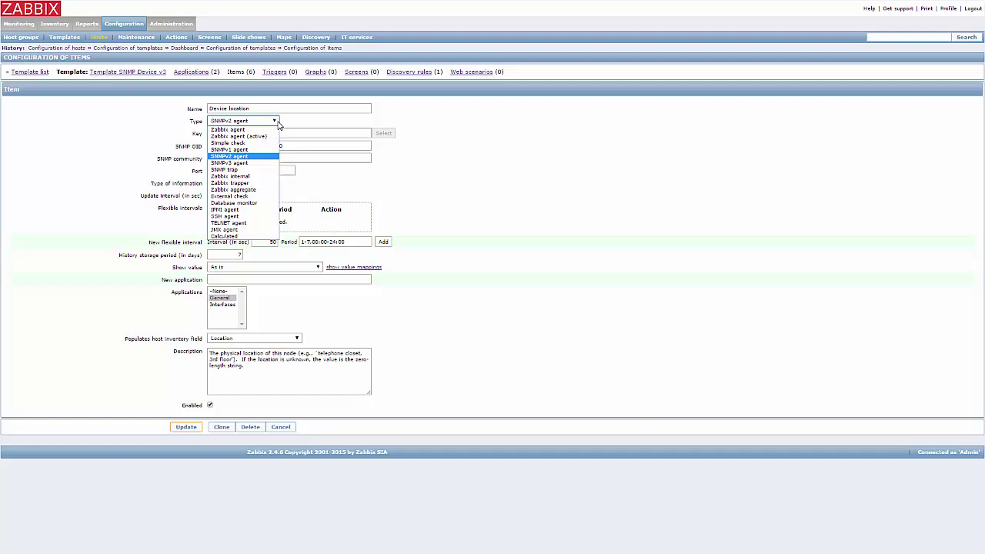
left_click(257, 163)
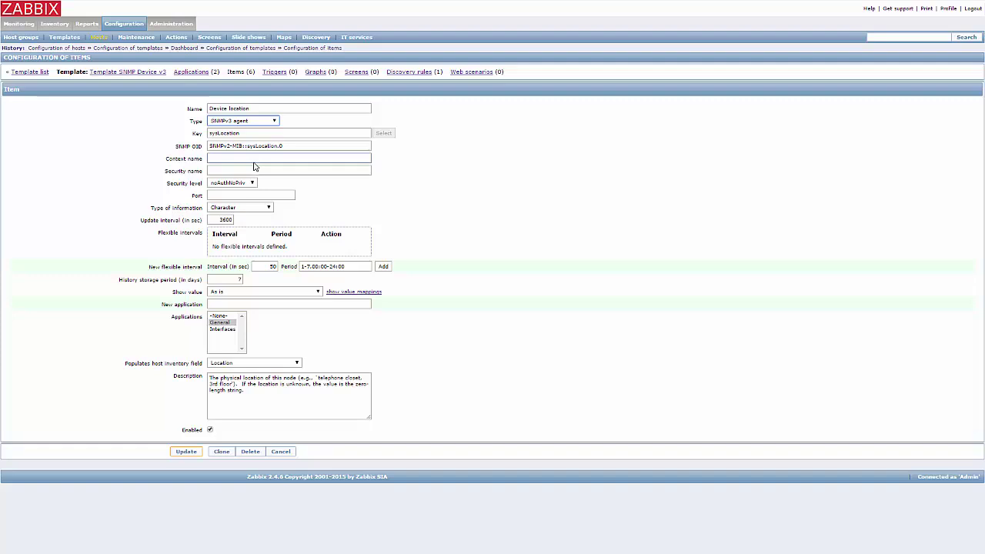
left_click(256, 170)
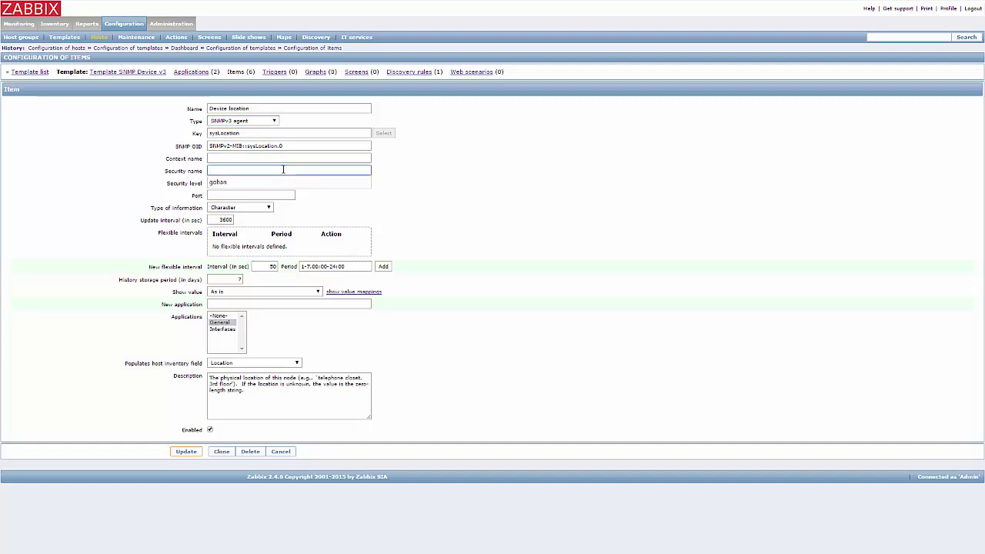
left_click(298, 183)
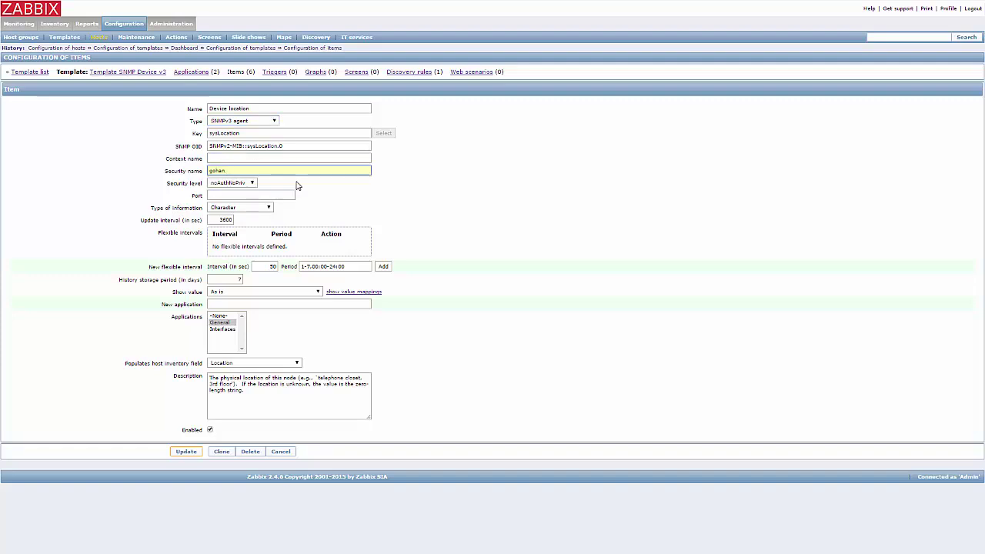
left_click(252, 183)
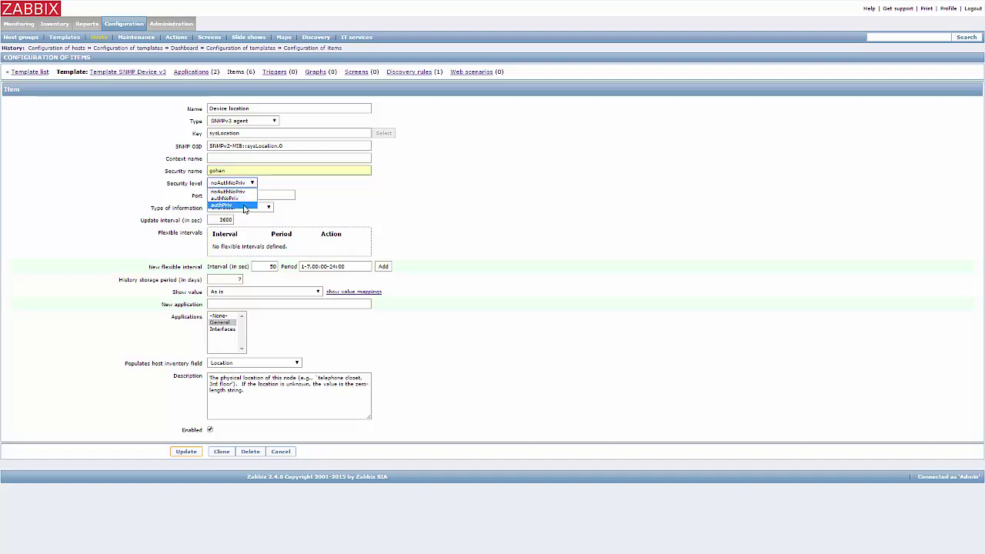
left_click(236, 206)
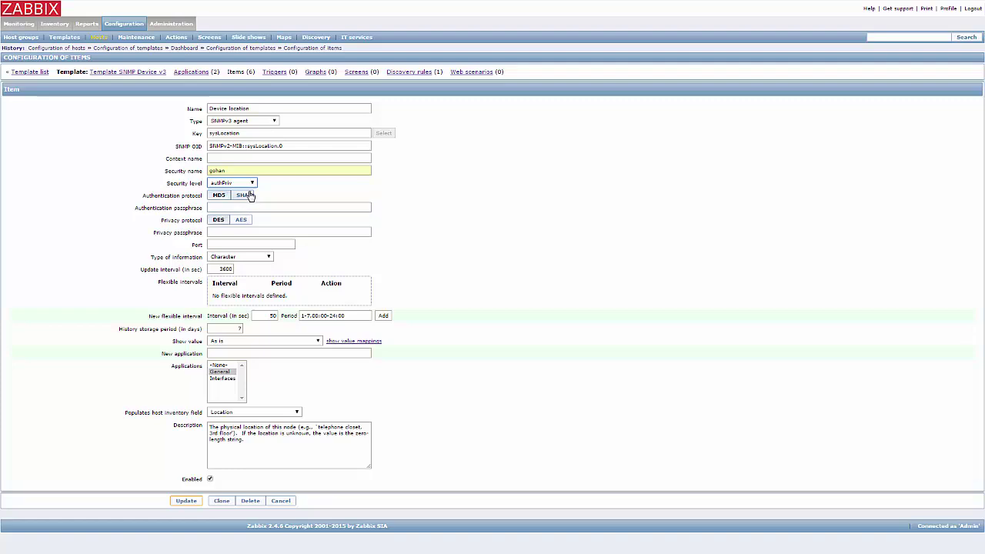
Step: Set SHA authentication and AES privacy, filling both saved passphrases
left_click(241, 196)
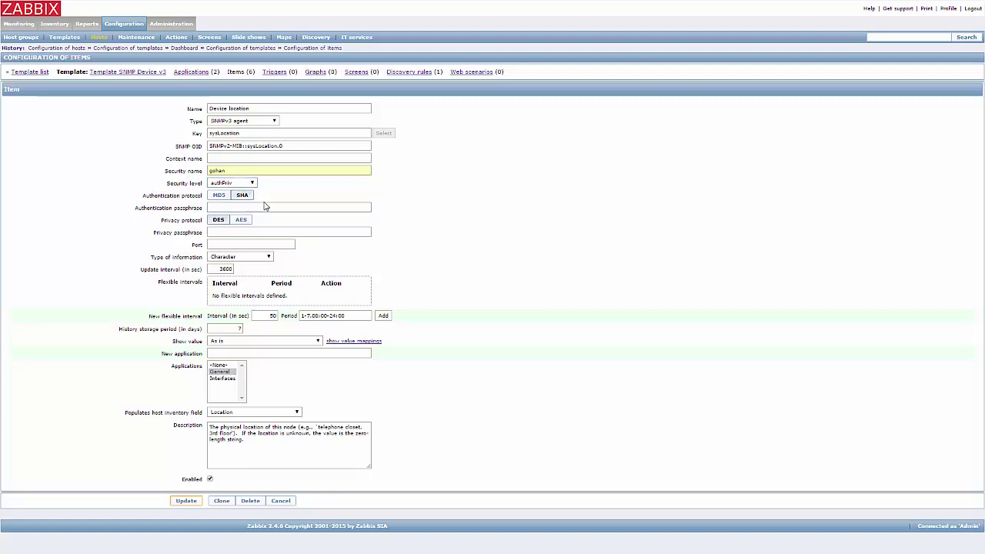
left_click(292, 204)
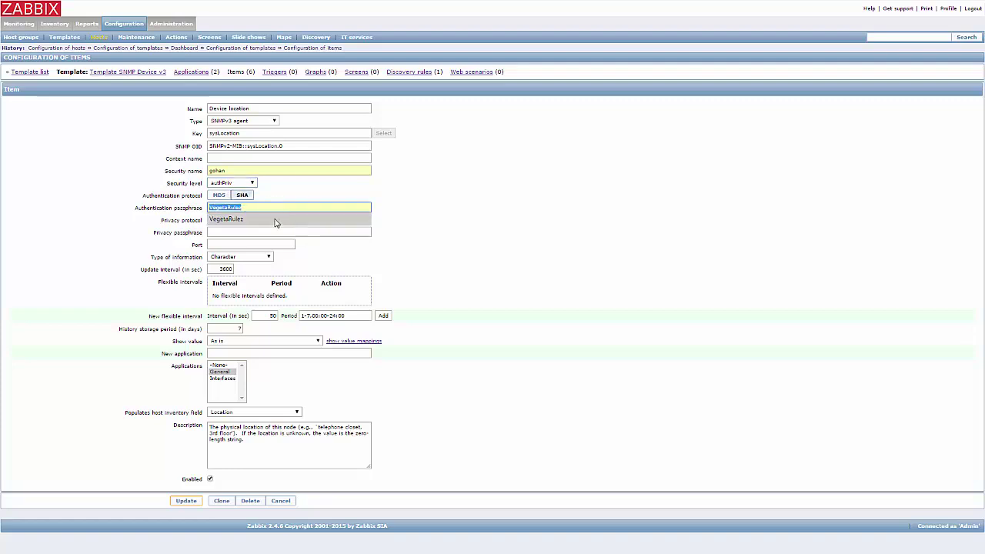
left_click(281, 222)
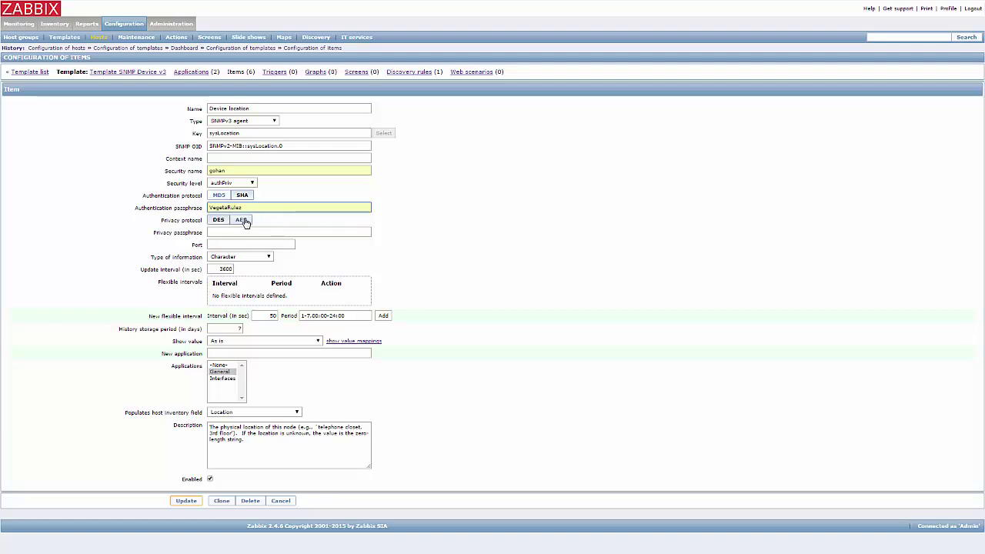
left_click(244, 220)
left_click(266, 231)
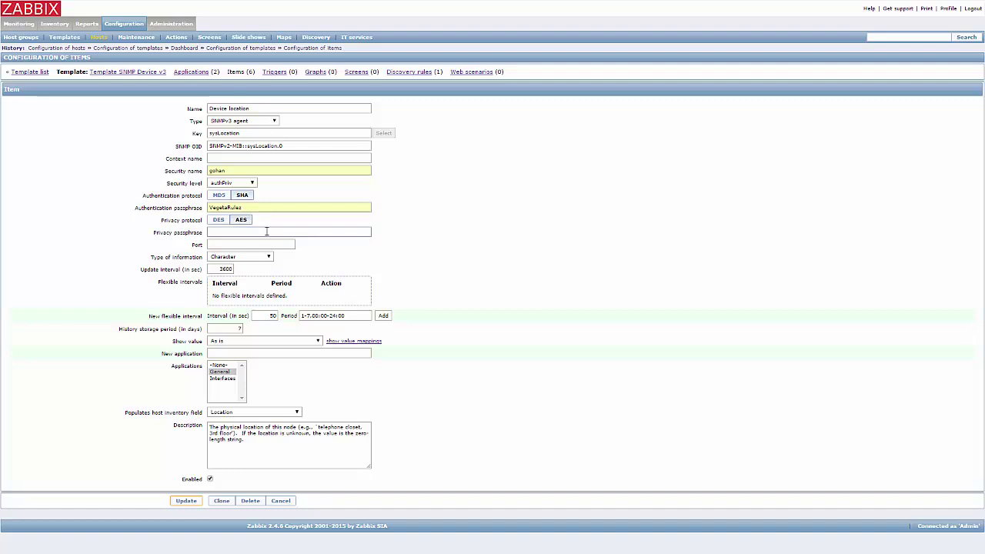
left_click(284, 231)
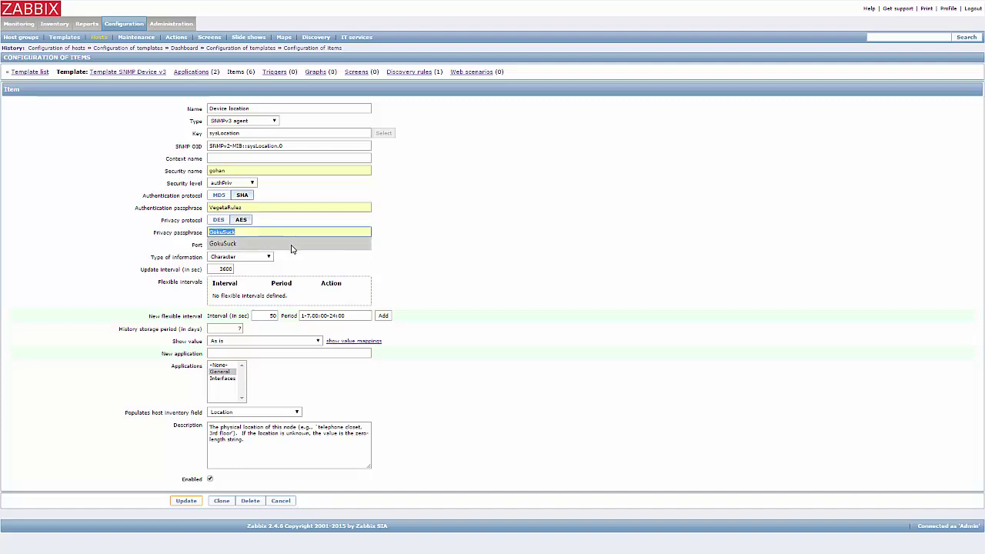
left_click(276, 247)
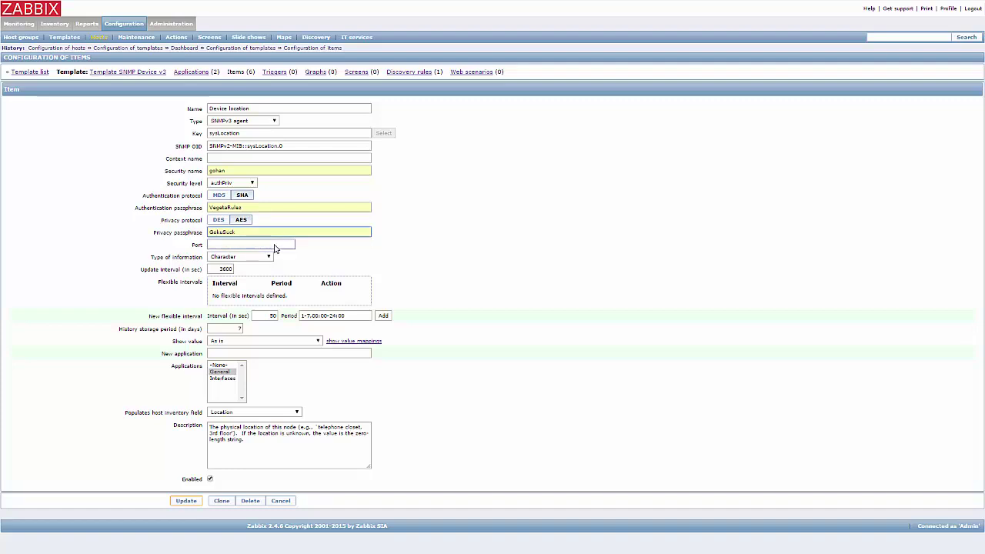
Step: Update Device location, then open the Network interfaces discovery rule
left_click(189, 504)
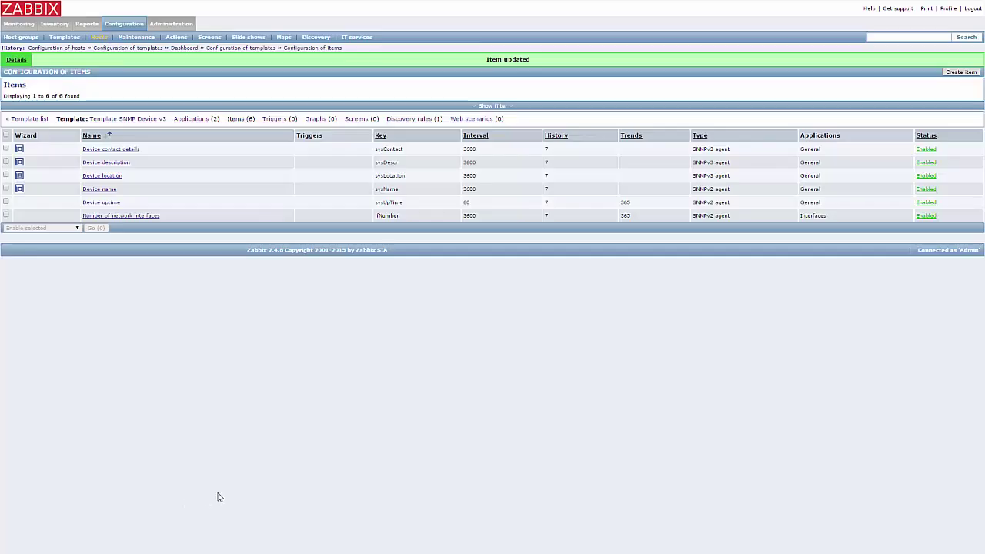
left_click(409, 122)
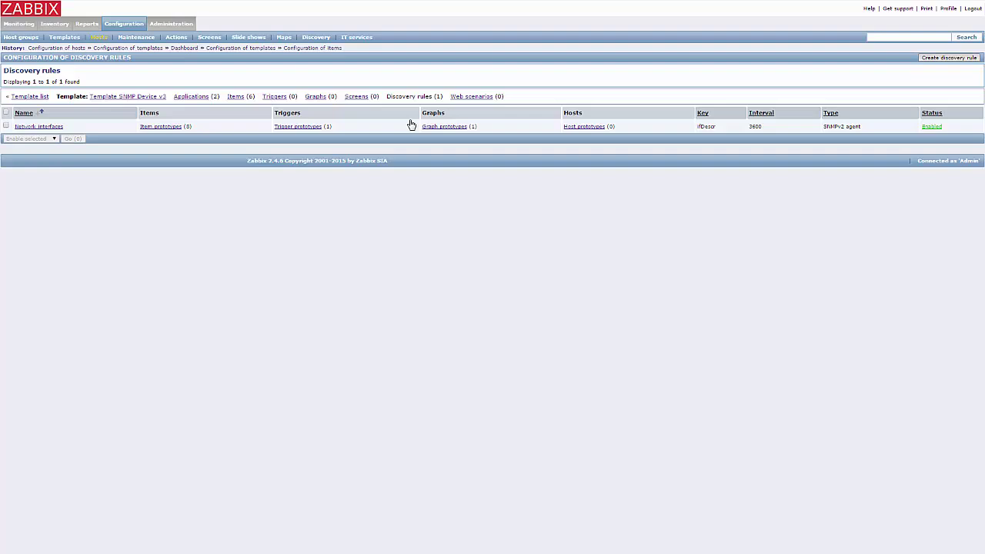
left_click(54, 128)
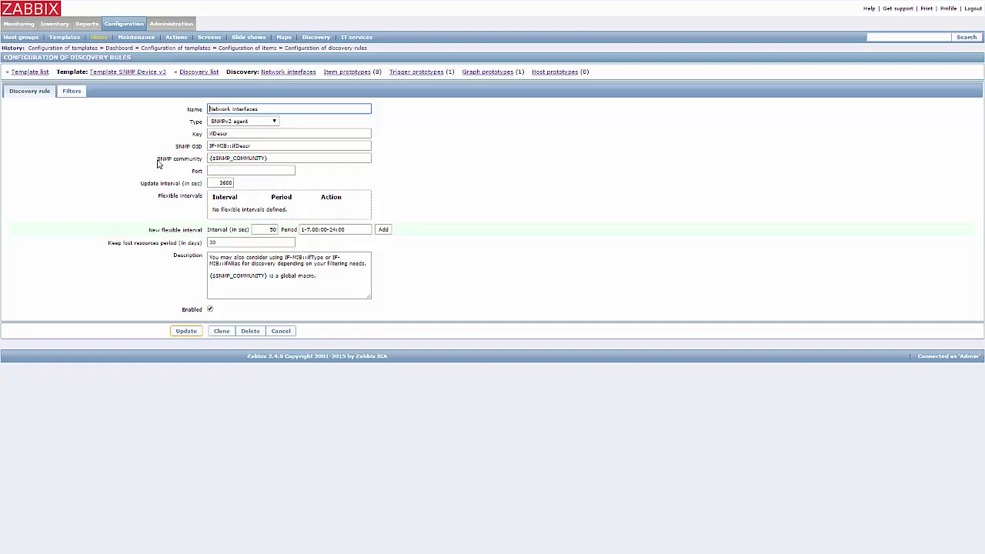
Step: Make the discovery rule an SNMPv3 agent with the saved security name and authPriv level
left_click(273, 123)
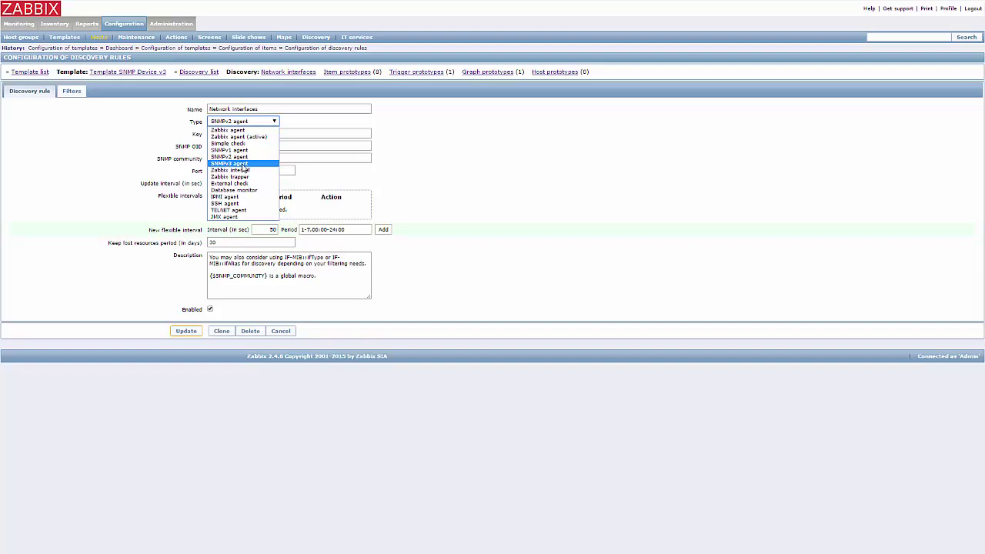
left_click(241, 164)
left_click(271, 170)
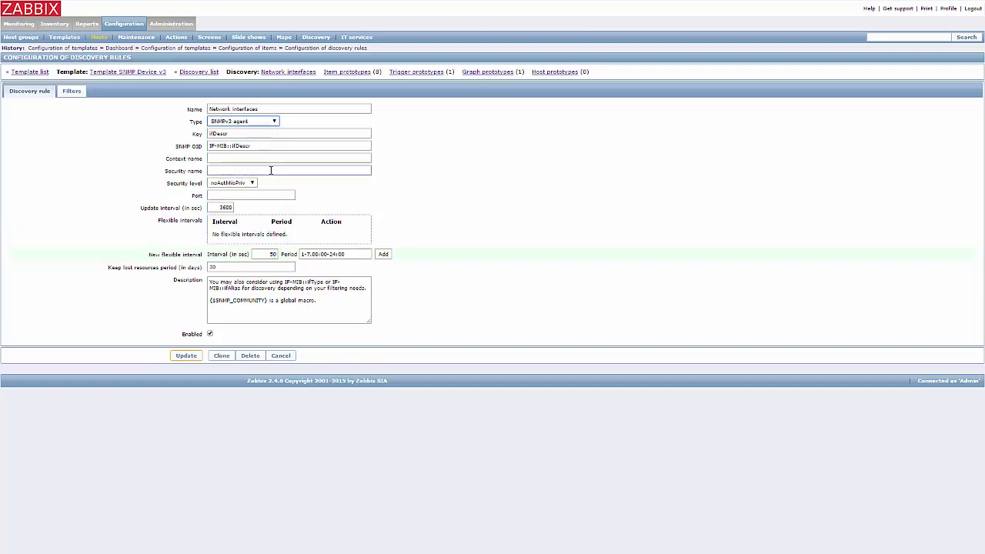
left_click(293, 171)
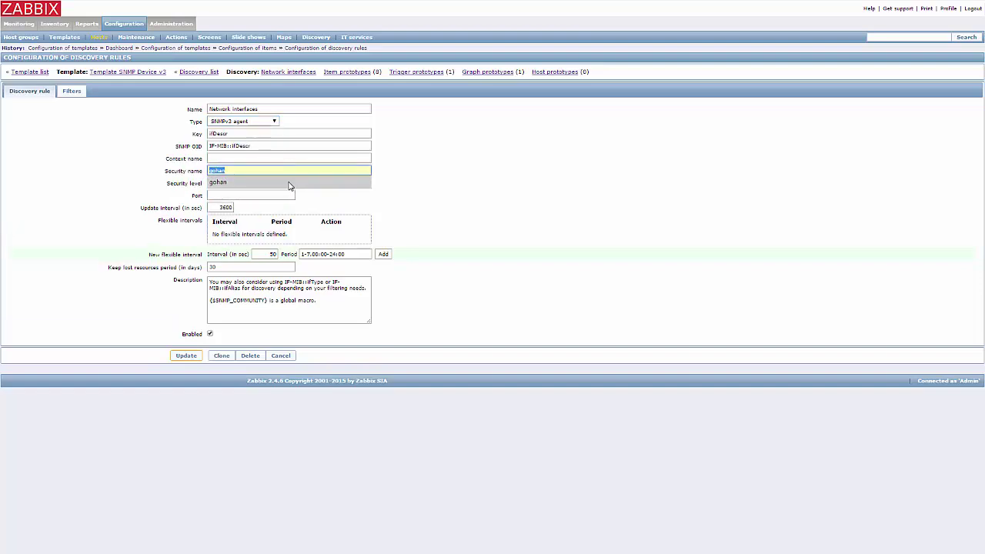
left_click(312, 185)
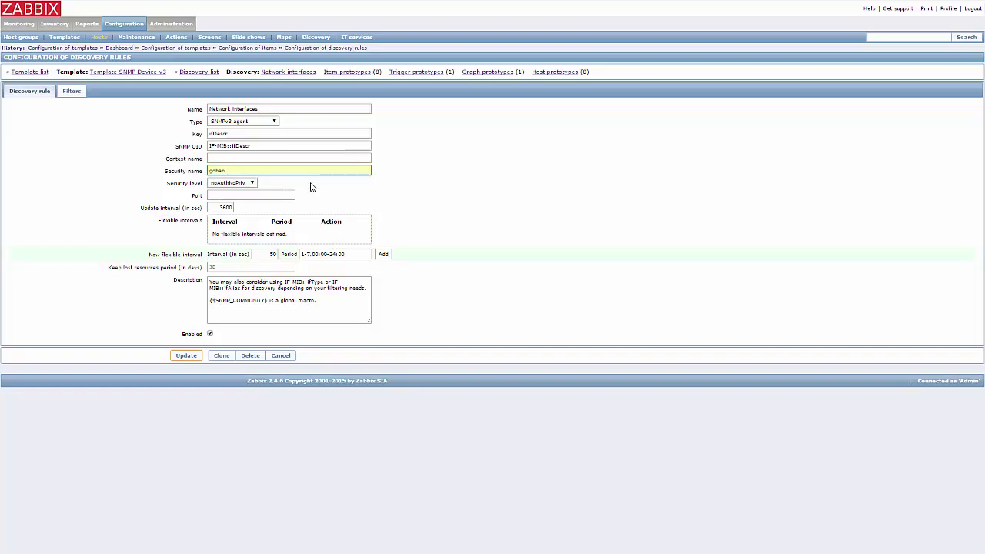
left_click(253, 184)
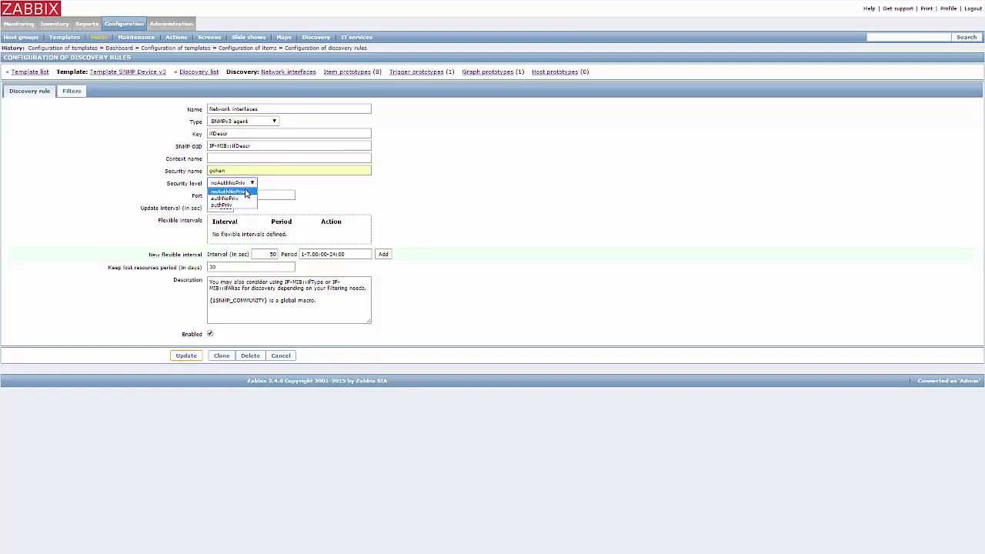
left_click(238, 205)
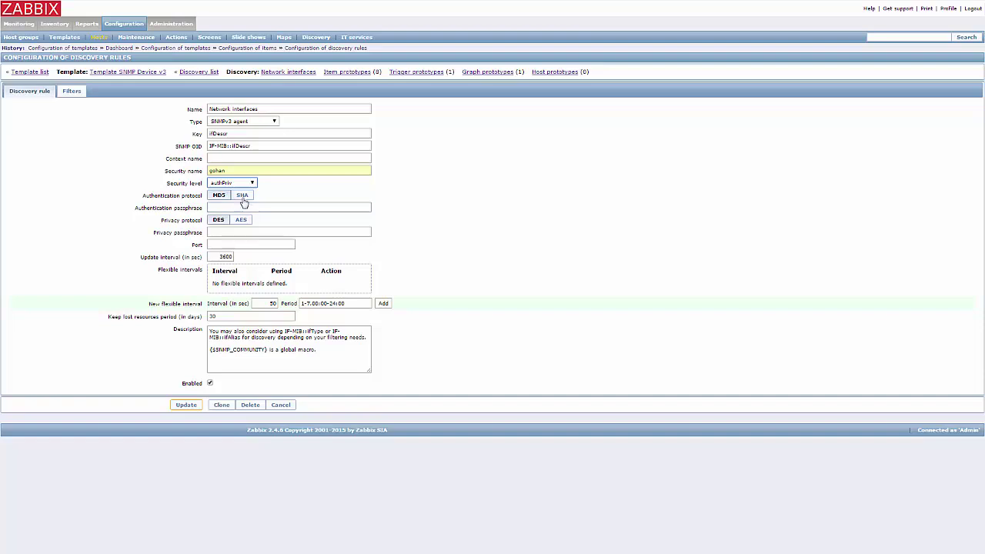
Step: Use SHA and AES with the saved passphrases and update the Network interfaces rule
left_click(243, 196)
left_click(243, 196)
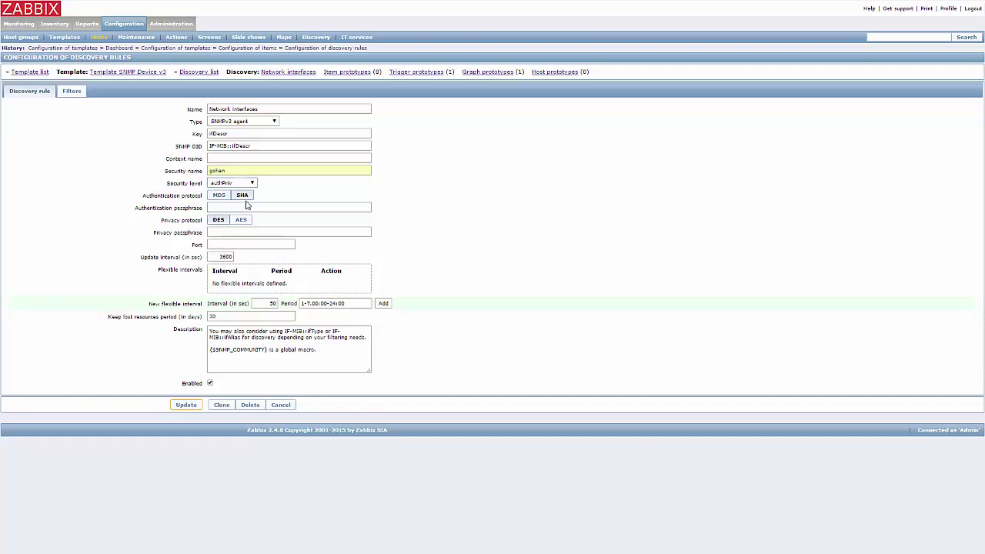
left_click(268, 207)
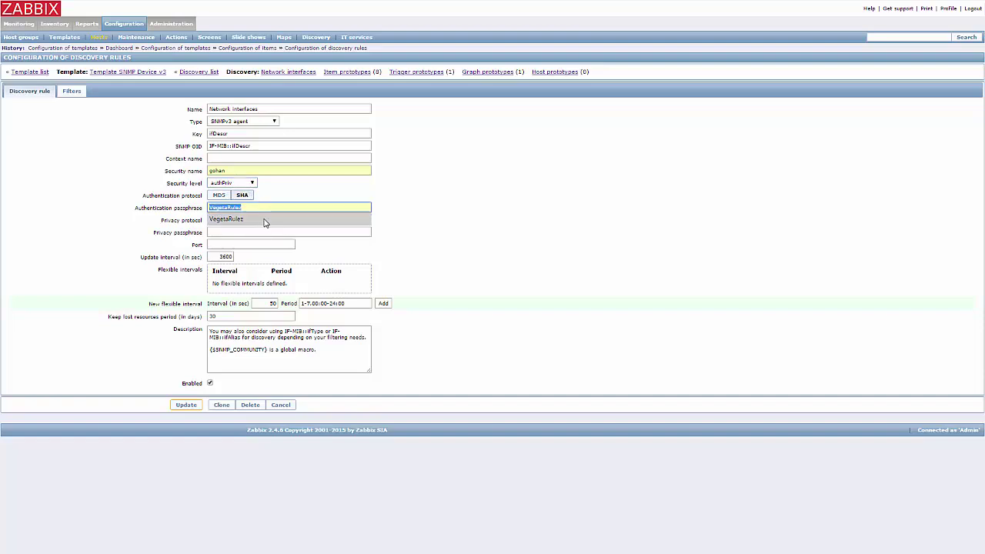
left_click(263, 219)
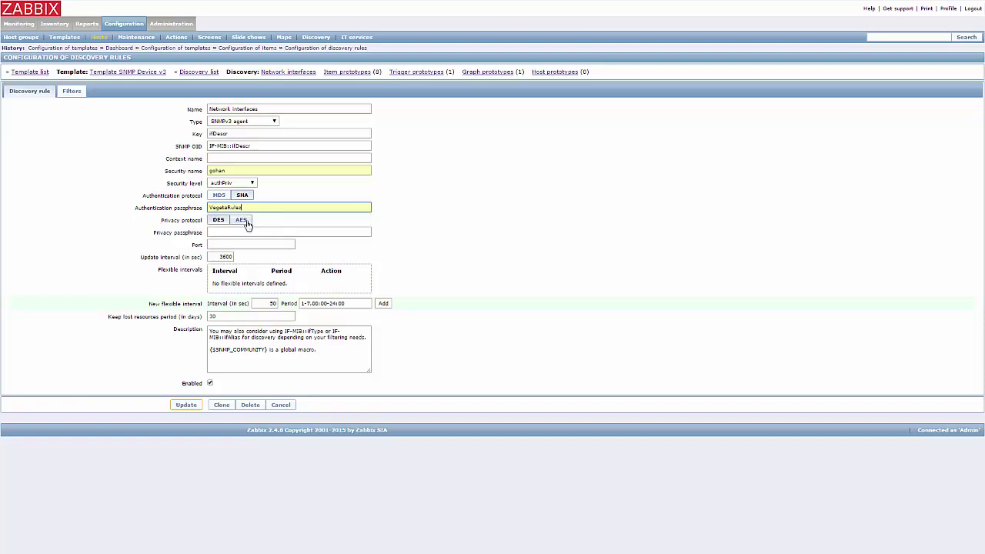
left_click(243, 220)
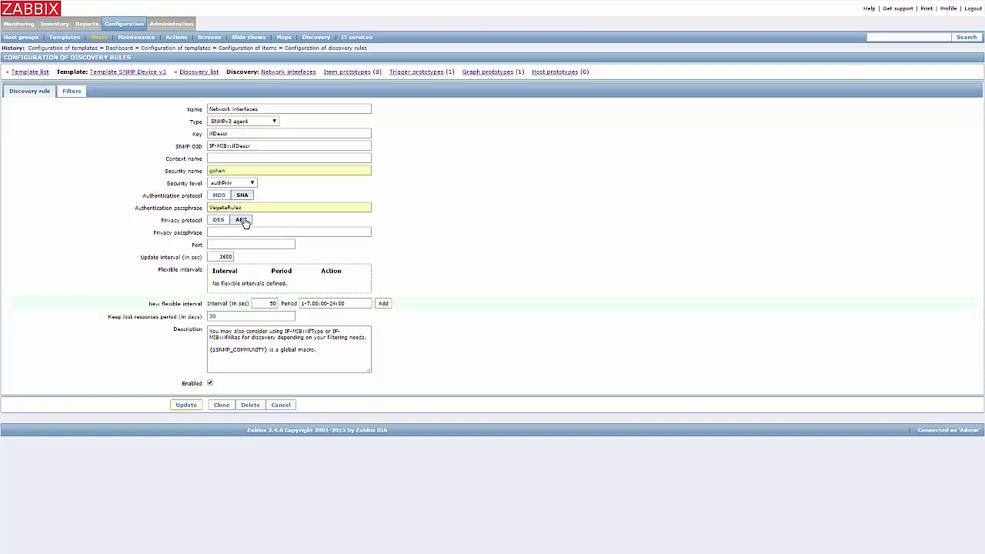
left_click(278, 231)
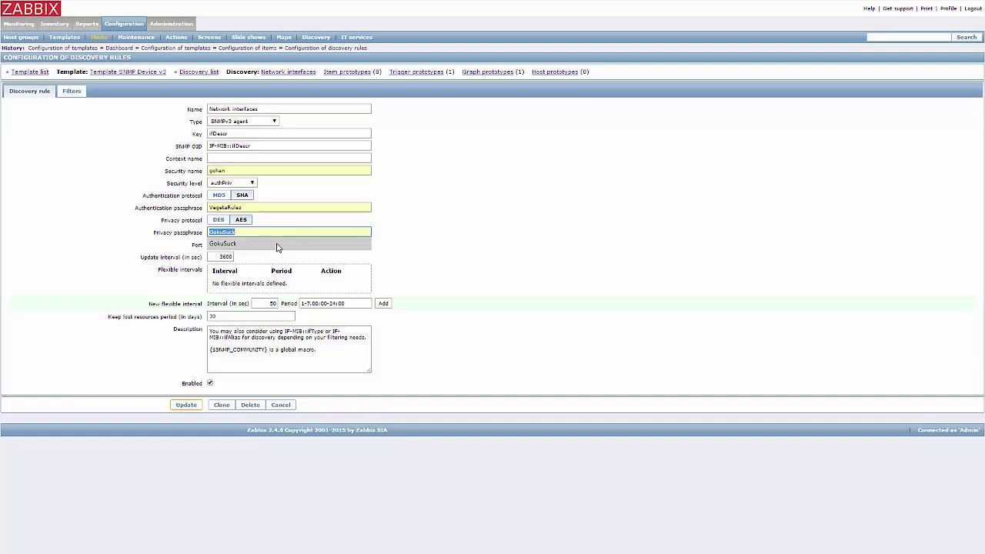
left_click(288, 245)
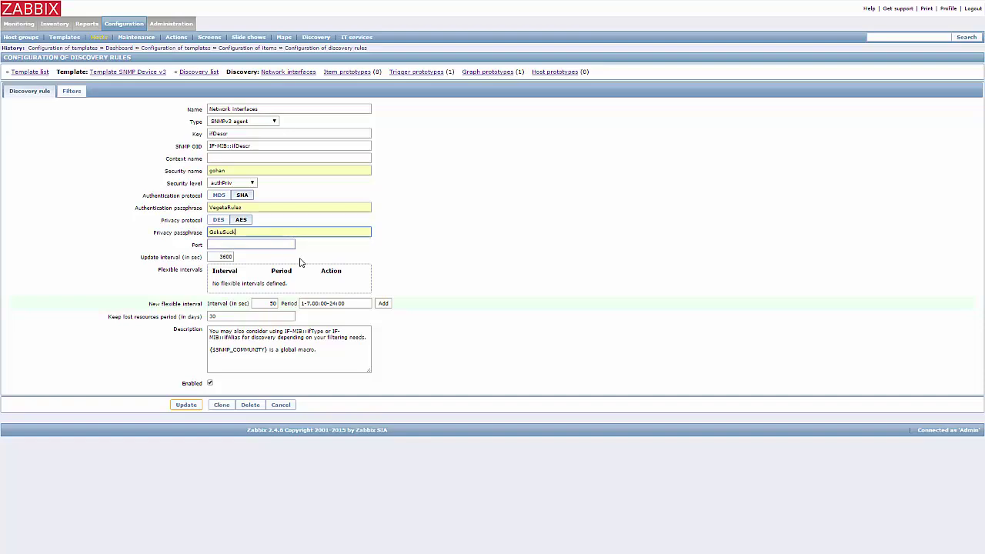
left_click(197, 405)
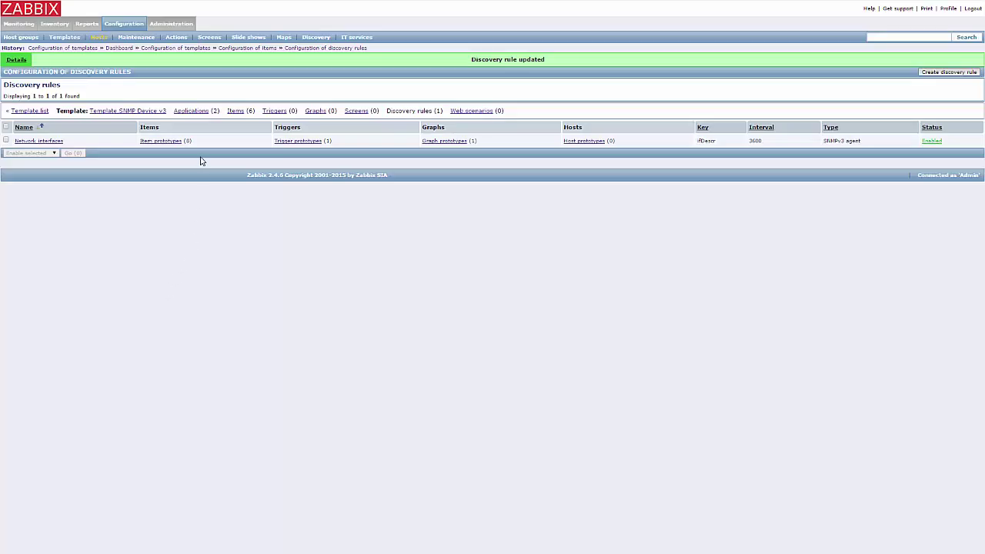
Step: Switch the Admin status of interface prototype to SNMPv3 agent with the saved security name
left_click(165, 142)
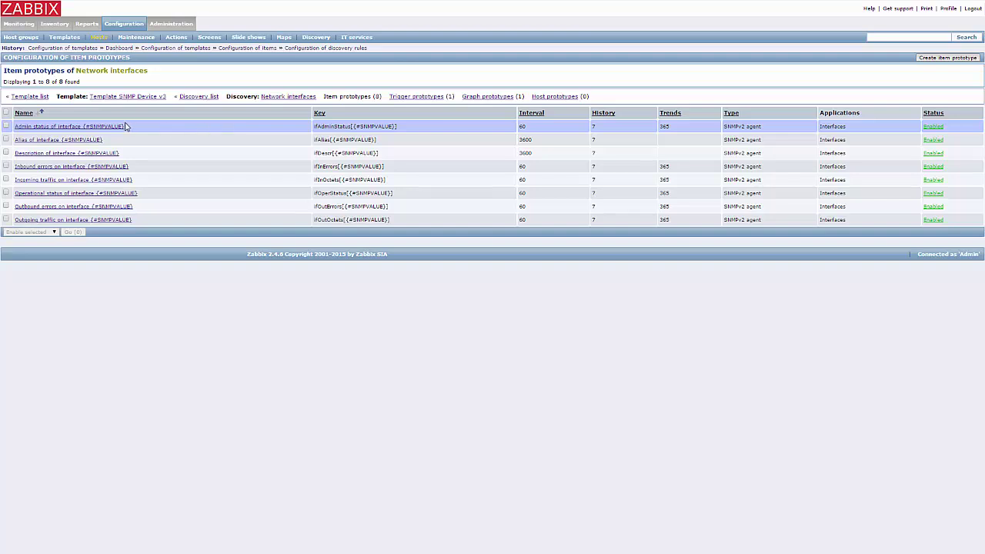
left_click(102, 130)
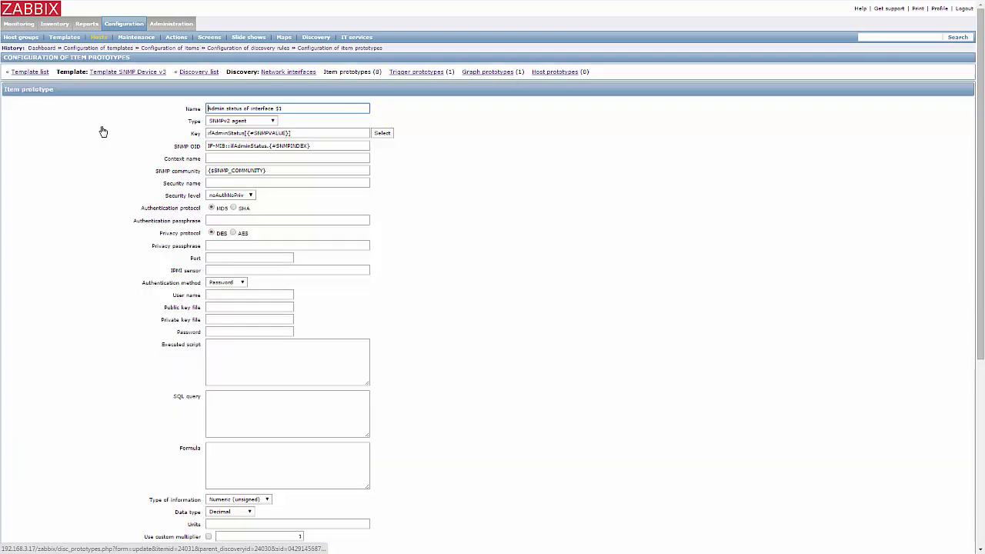
left_click(274, 121)
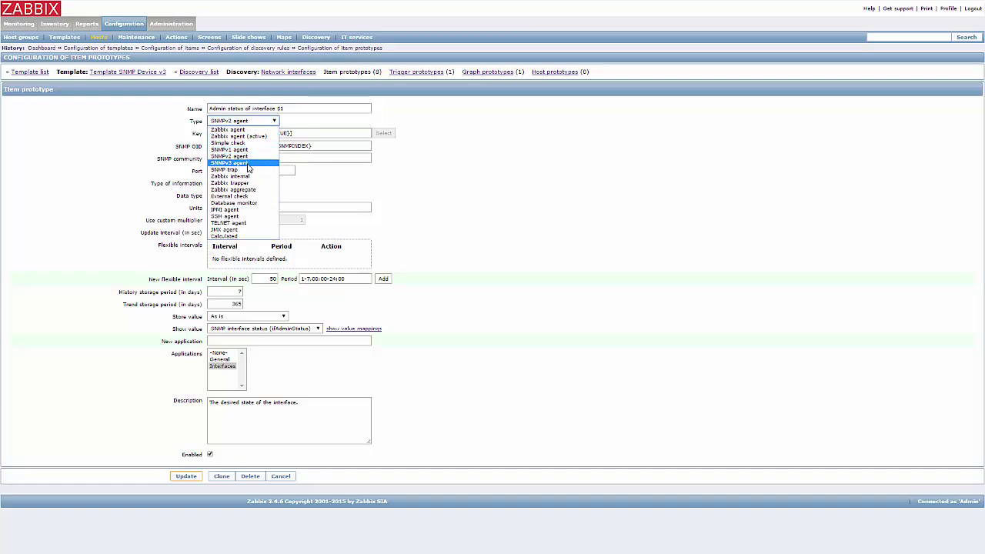
left_click(253, 164)
left_click(293, 170)
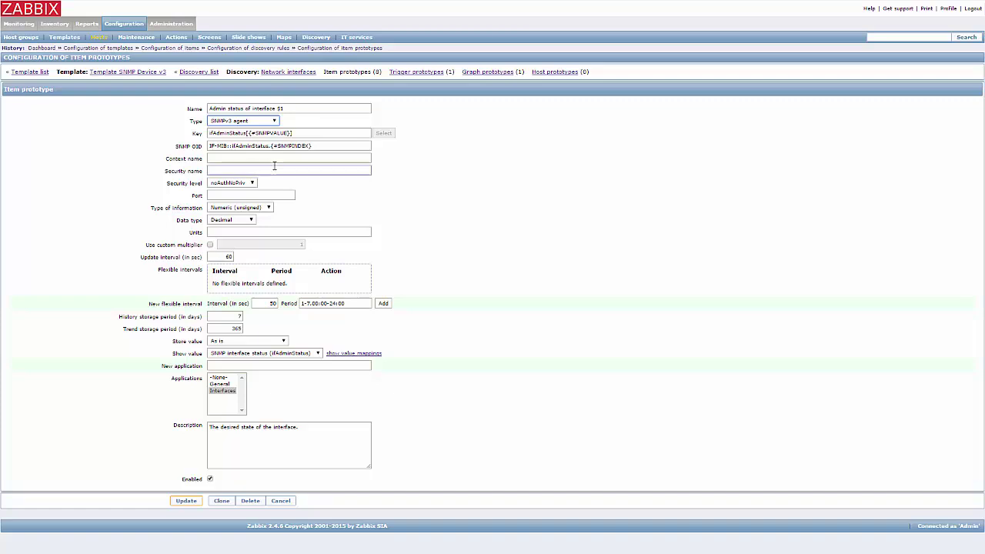
left_click(294, 170)
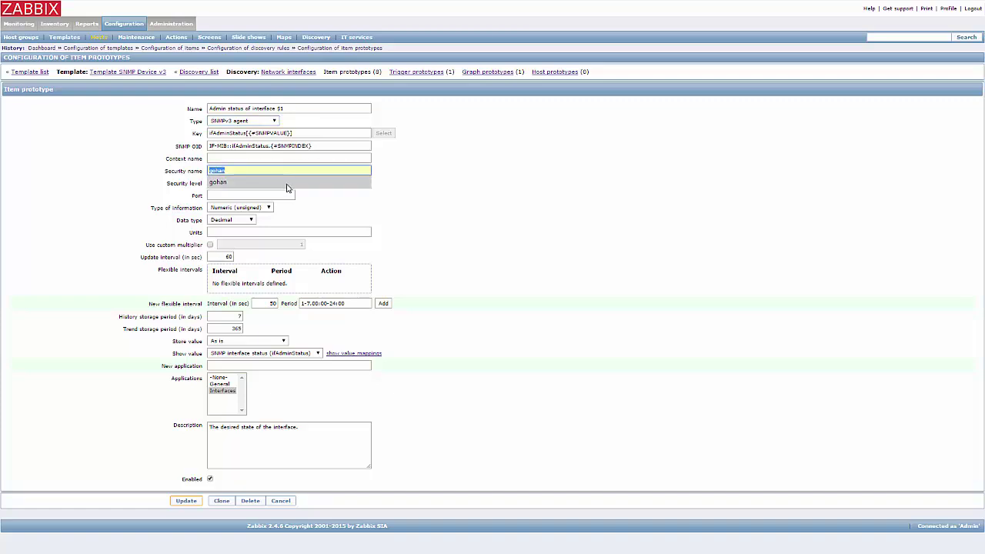
left_click(302, 183)
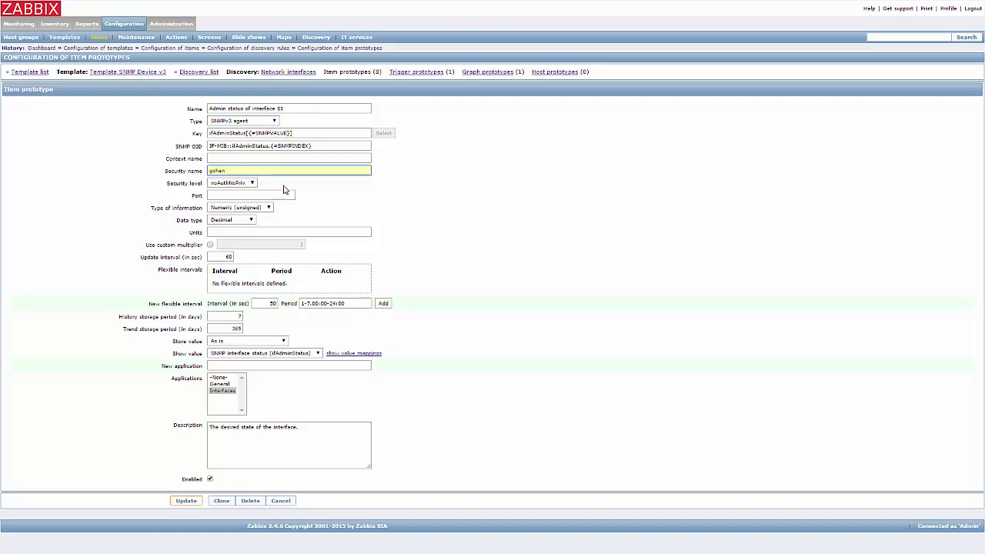
Step: Set authPriv with SHA and AES using the saved passphrases, and save the prototype
left_click(252, 183)
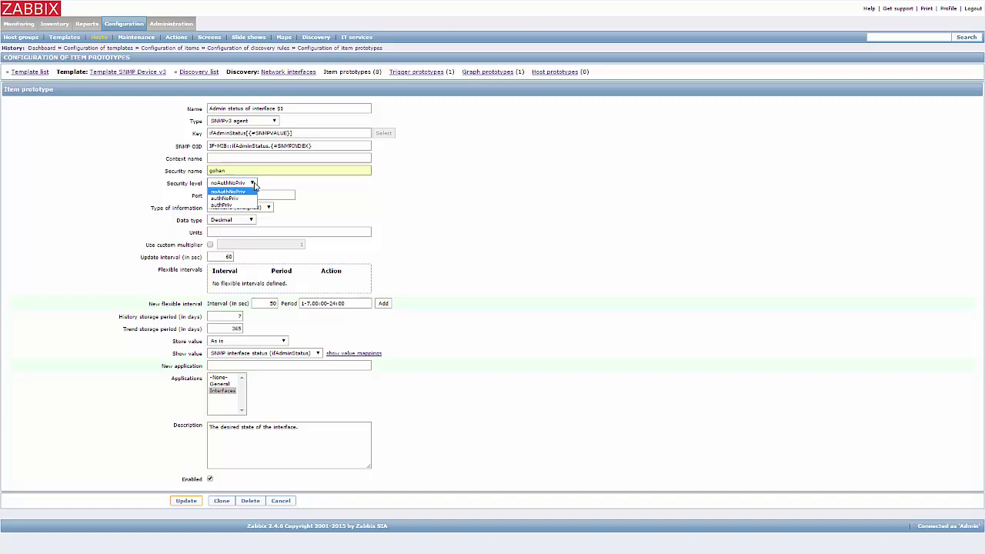
left_click(240, 205)
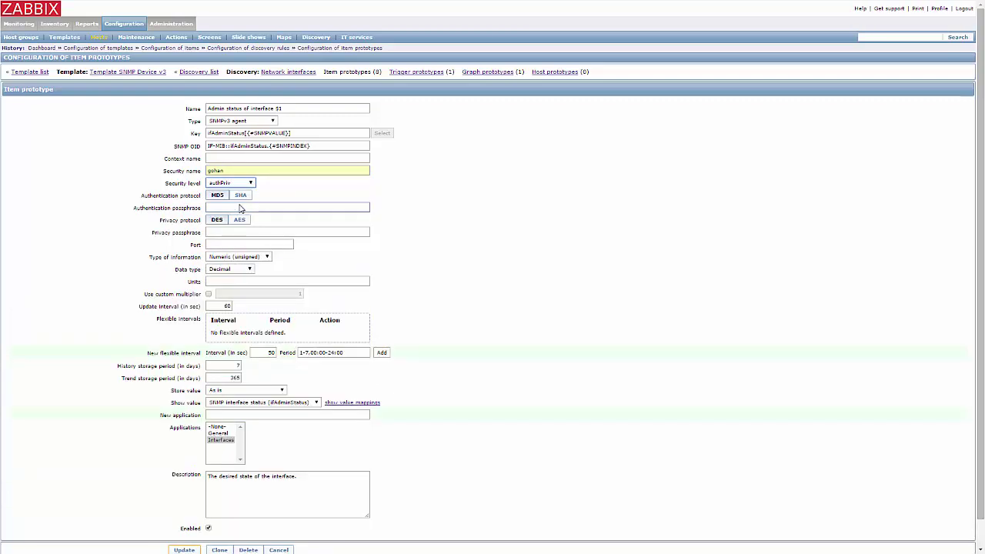
left_click(241, 195)
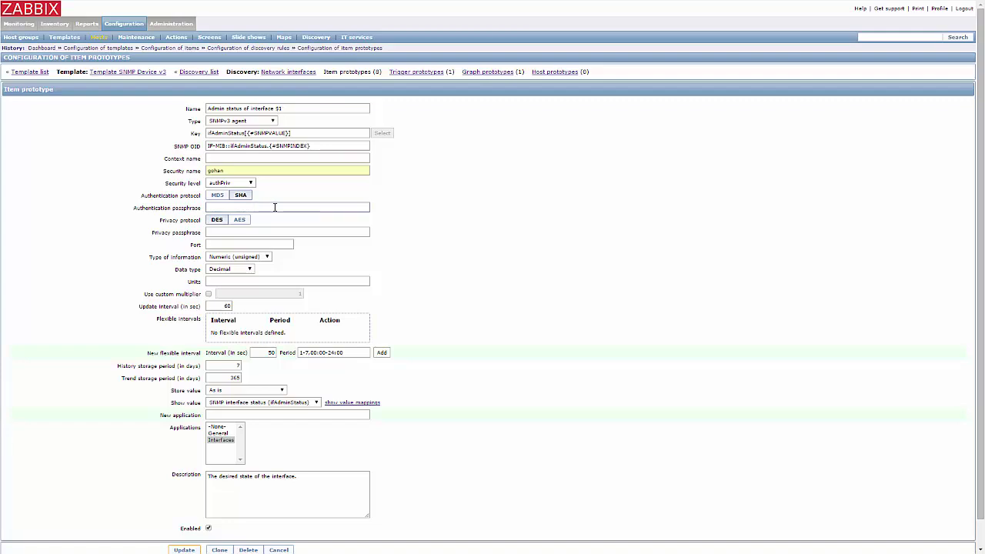
left_click(274, 206)
left_click(285, 223)
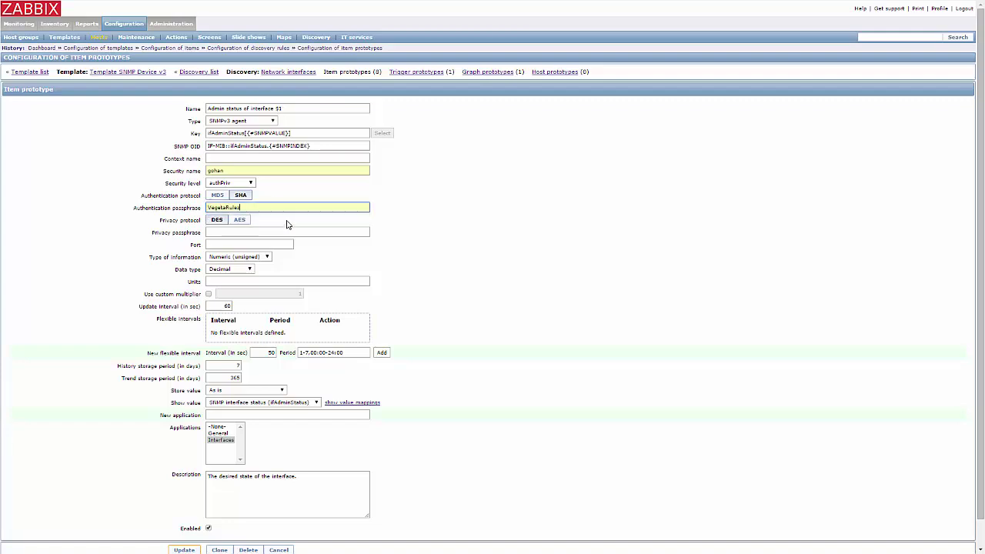
left_click(244, 220)
left_click(265, 232)
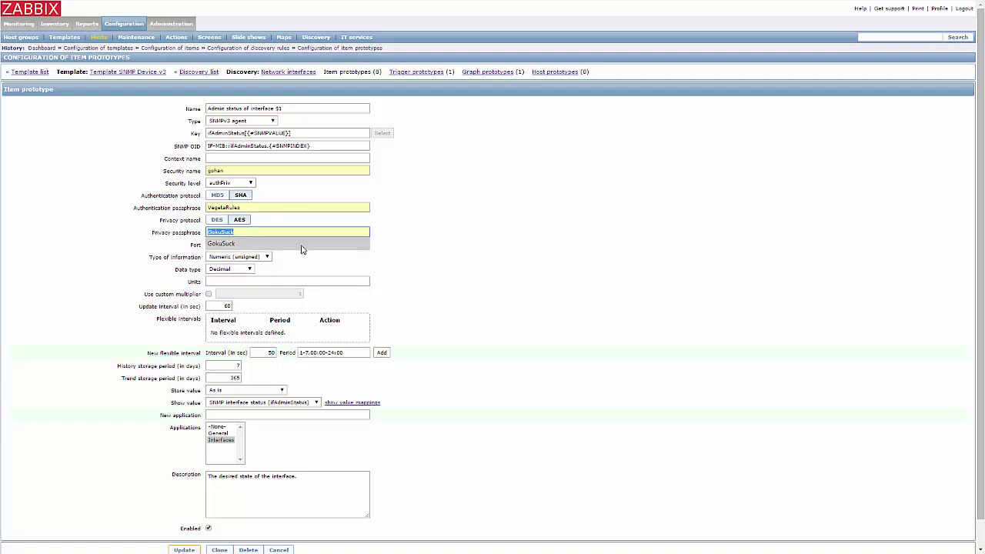
left_click(288, 245)
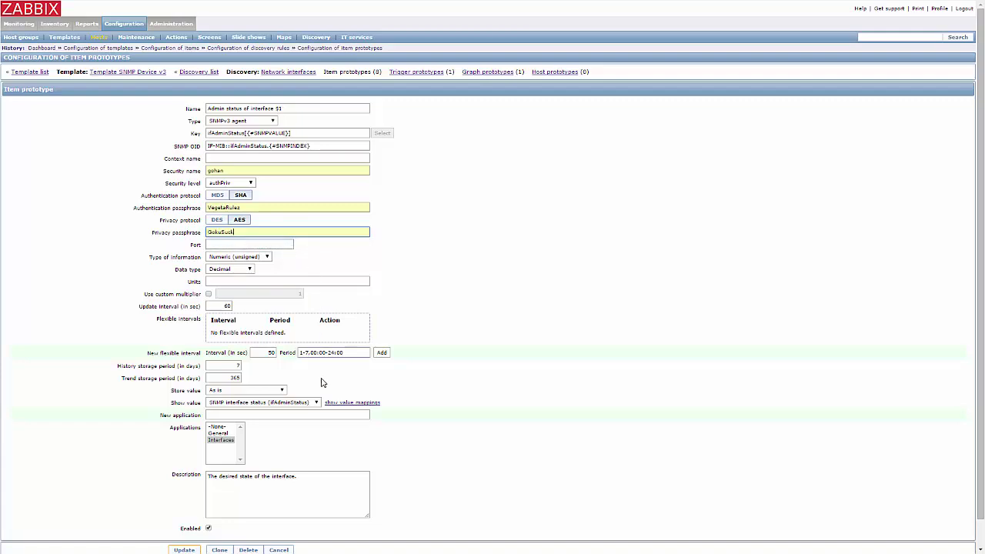
left_click(184, 550)
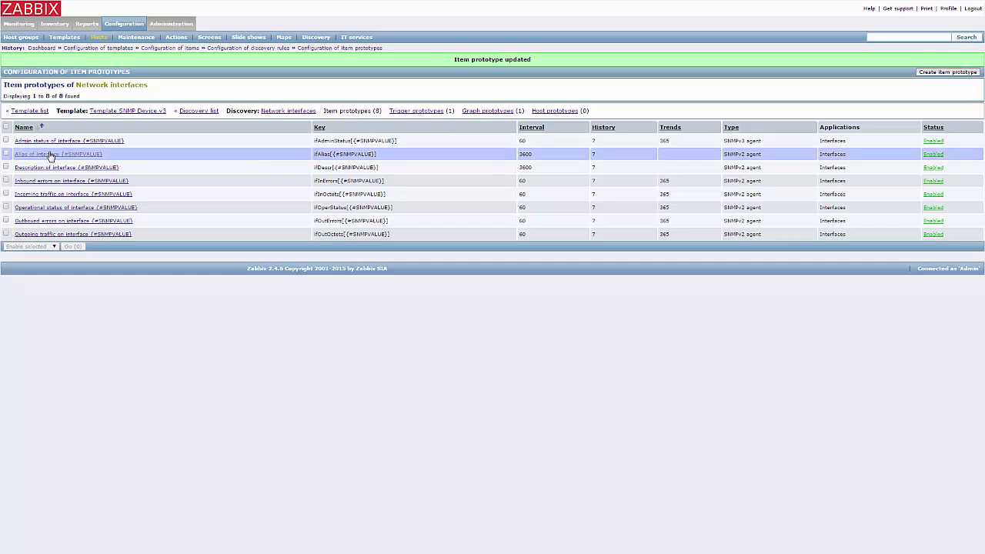
Step: Change the Alias of interface prototype to SNMPv3 agent with the remembered security name
left_click(76, 157)
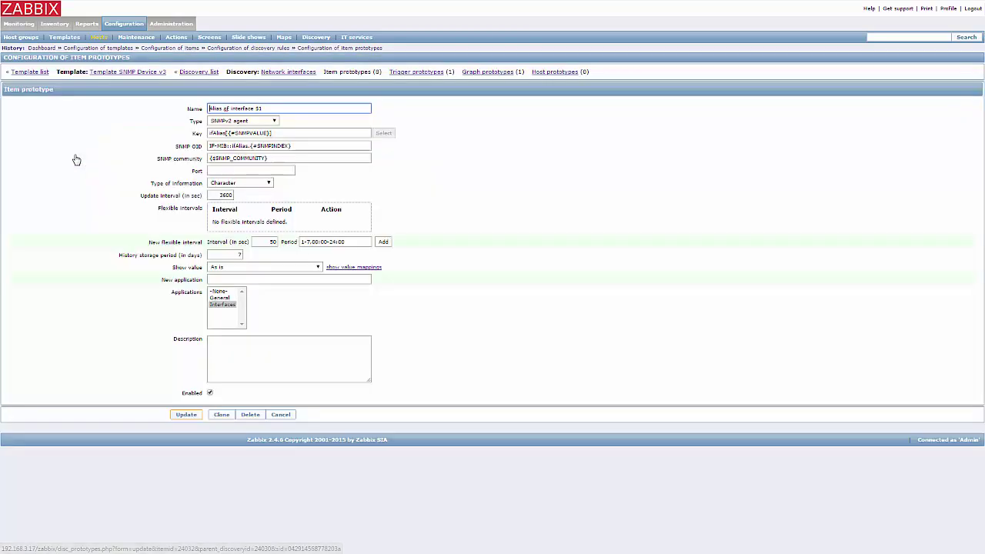
left_click(262, 121)
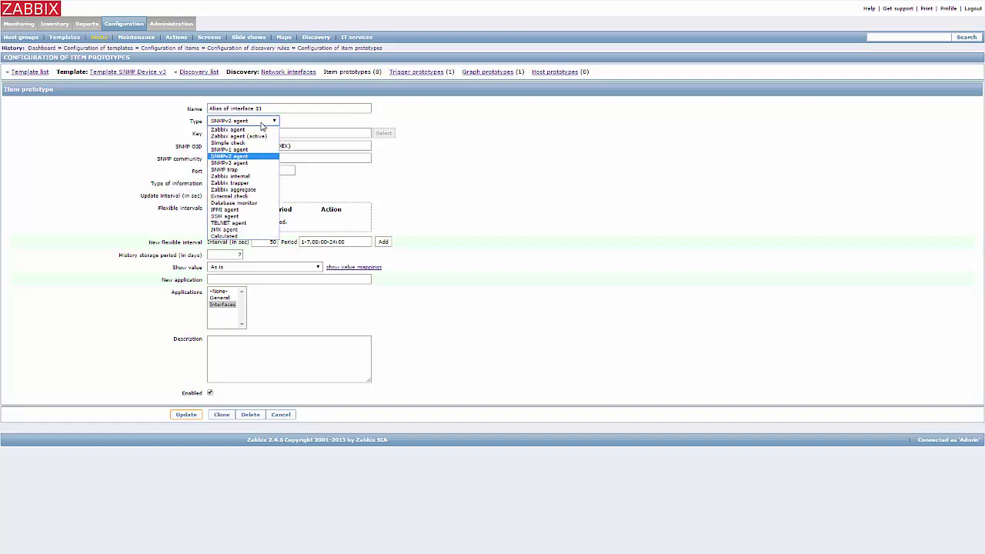
left_click(255, 164)
left_click(273, 171)
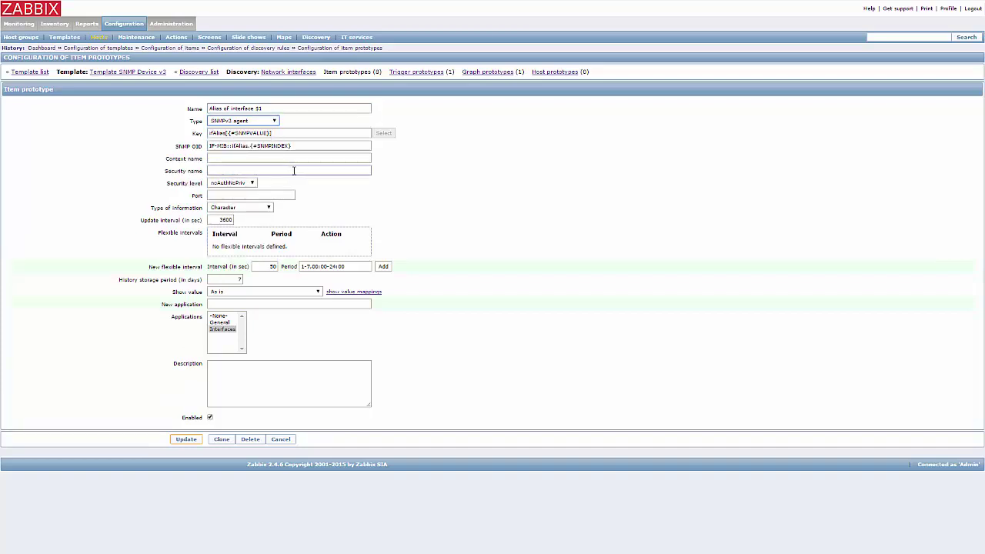
left_click(293, 170)
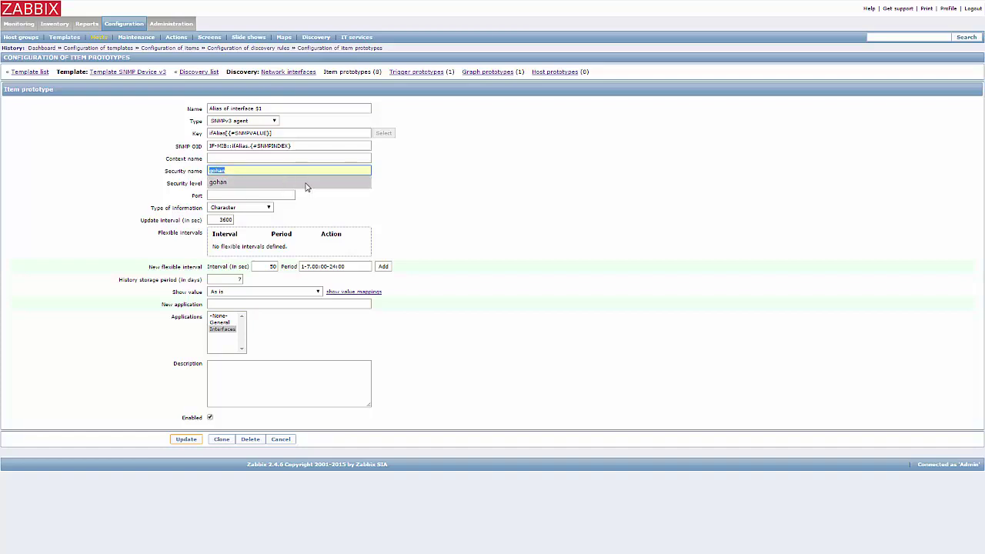
left_click(305, 187)
Step: Apply authPriv security with SHA and AES and the saved passphrases, then save it
left_click(251, 184)
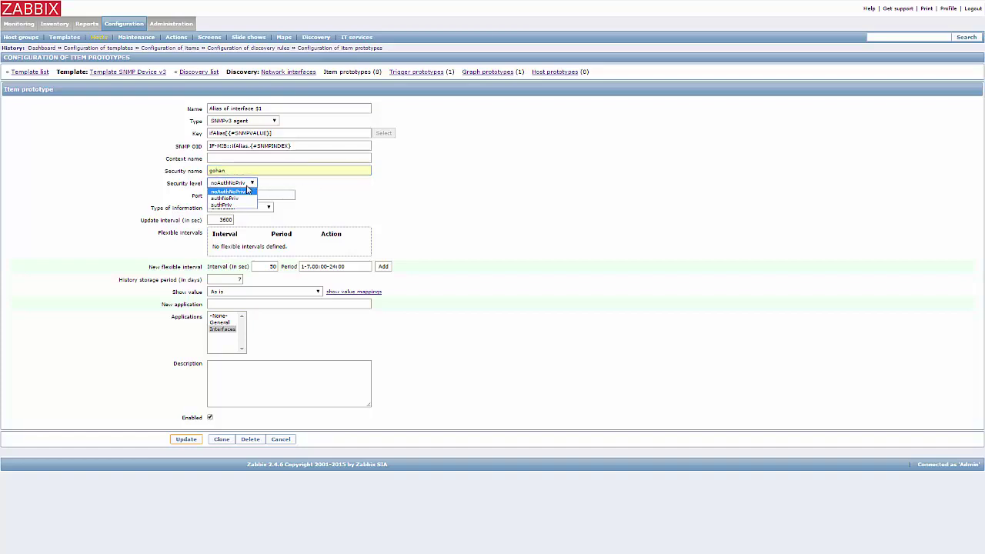
left_click(240, 206)
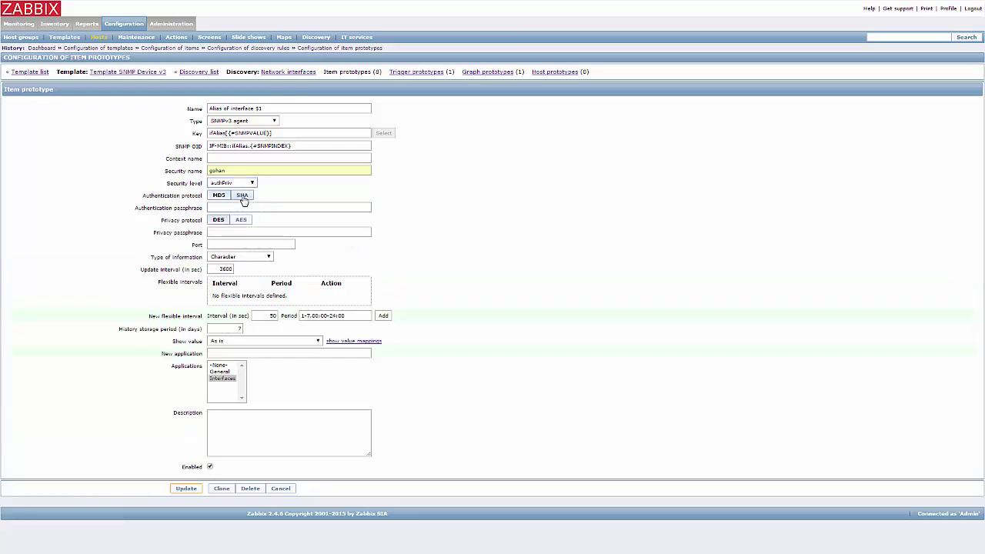
left_click(243, 196)
left_click(275, 207)
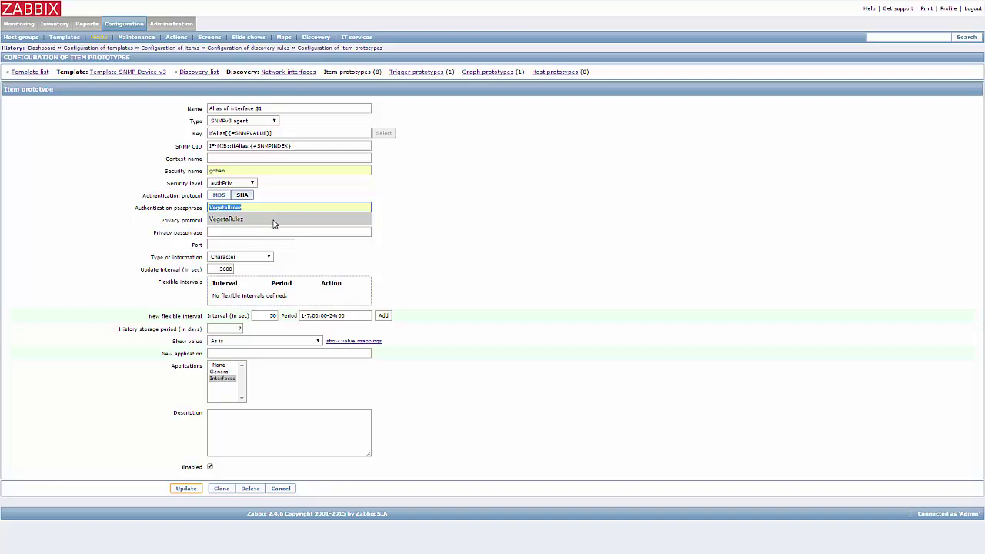
left_click(273, 222)
left_click(240, 221)
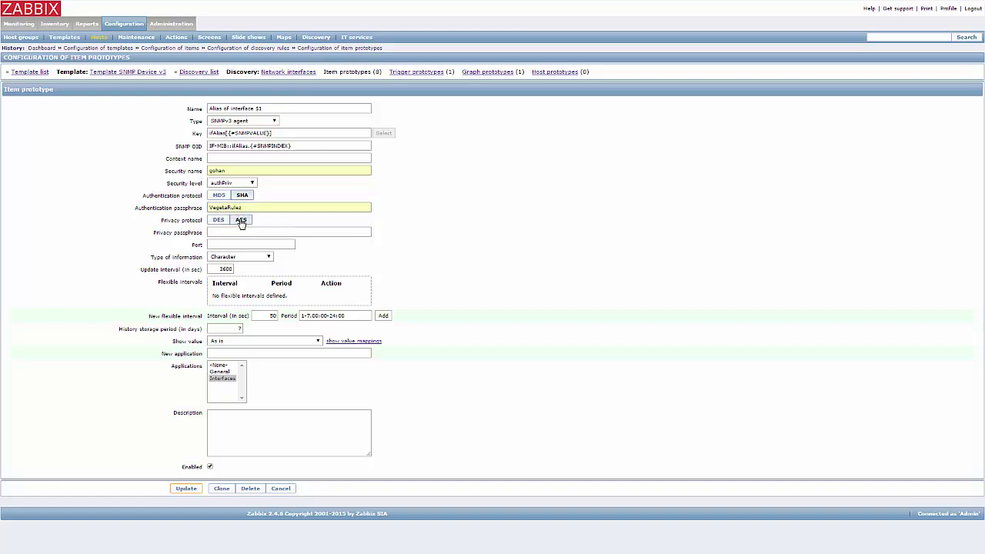
left_click(279, 231)
left_click(279, 231)
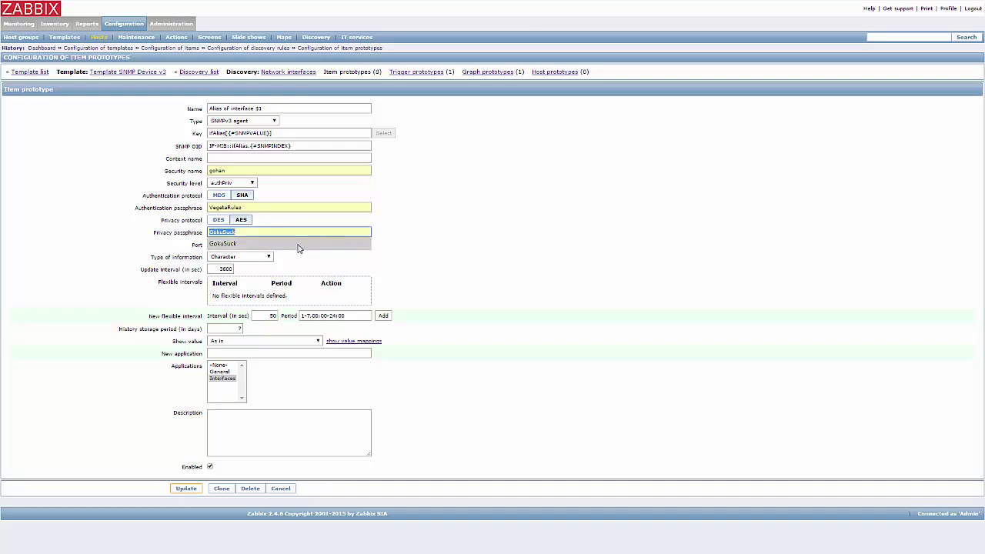
left_click(301, 245)
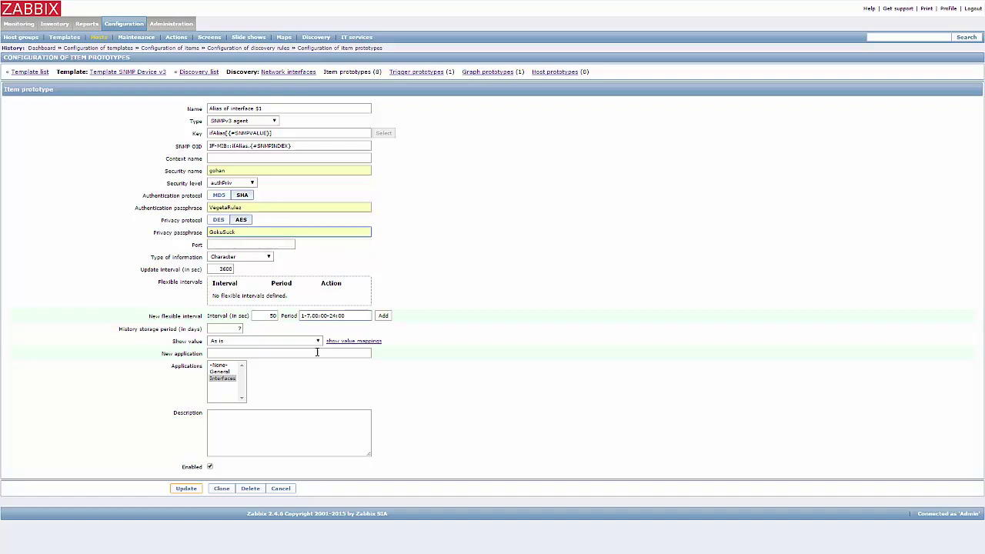
left_click(186, 490)
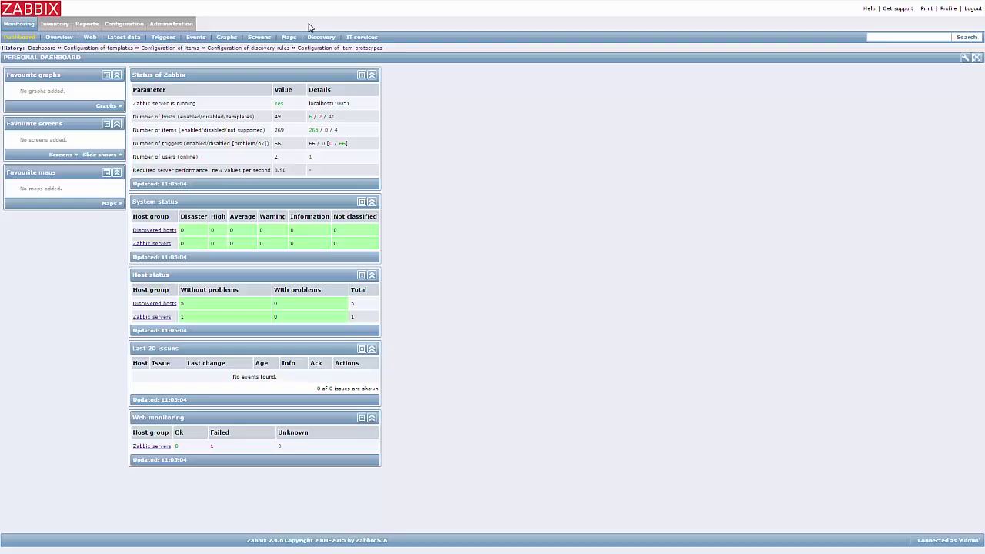
Step: Go to the Configuration > Hosts list of configured hosts
mouse_move(132, 25)
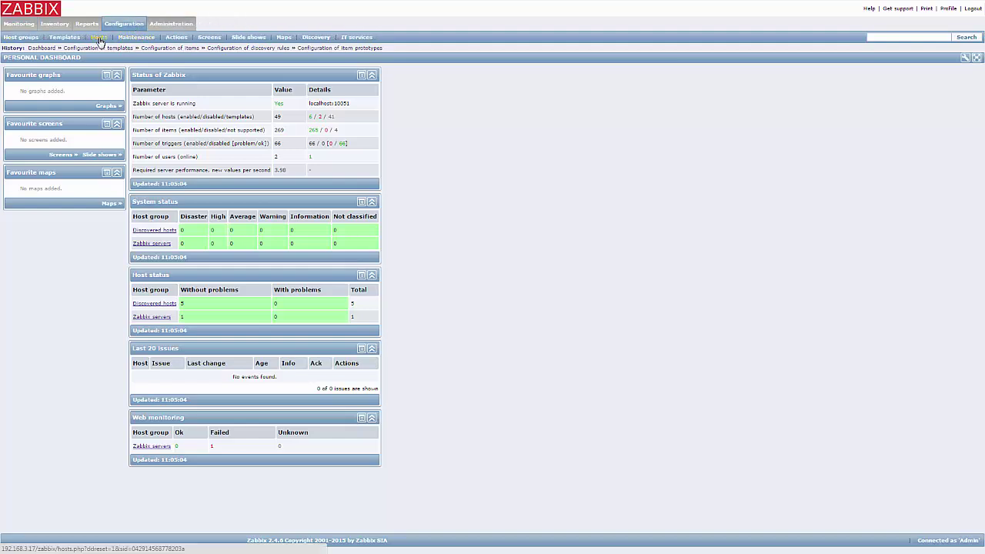
left_click(99, 38)
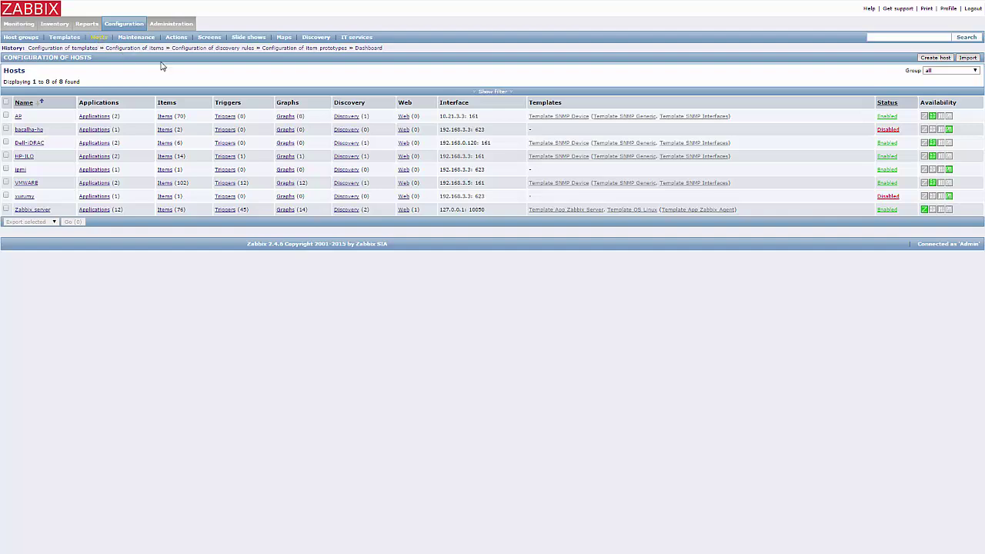
Step: Start a new host named 'VMWARE ESXi' in the Discovered hosts group
left_click(940, 61)
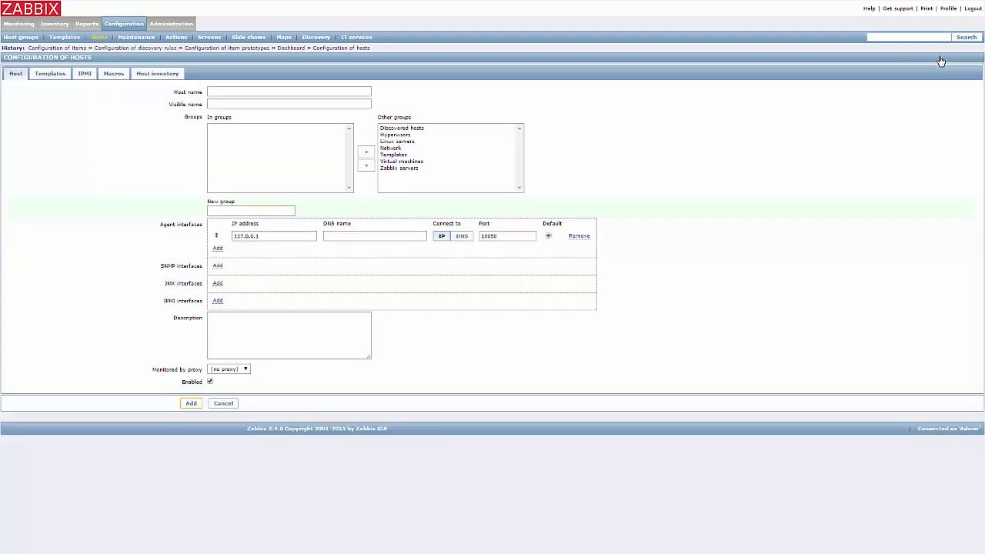
left_click(335, 92)
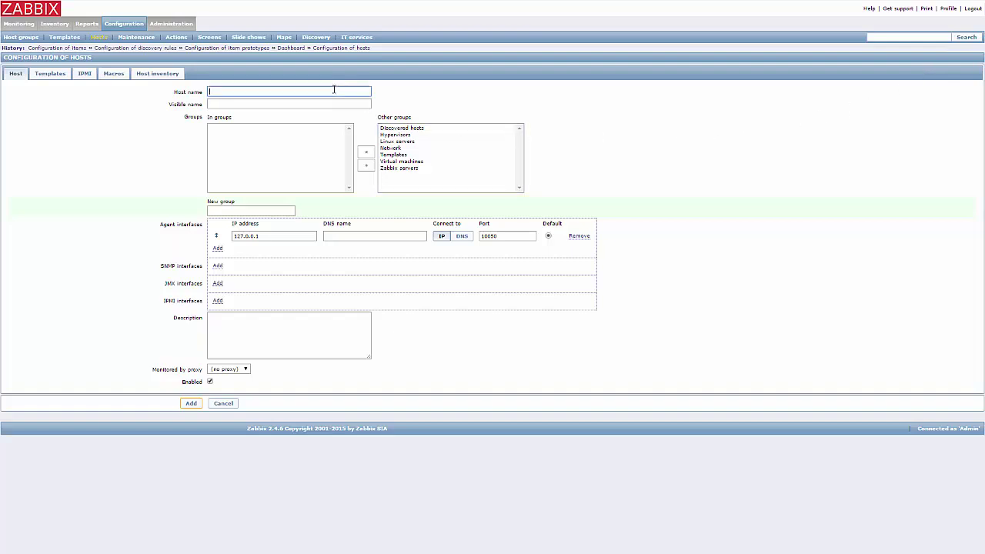
type("VMWARE ESXi")
left_click(390, 129)
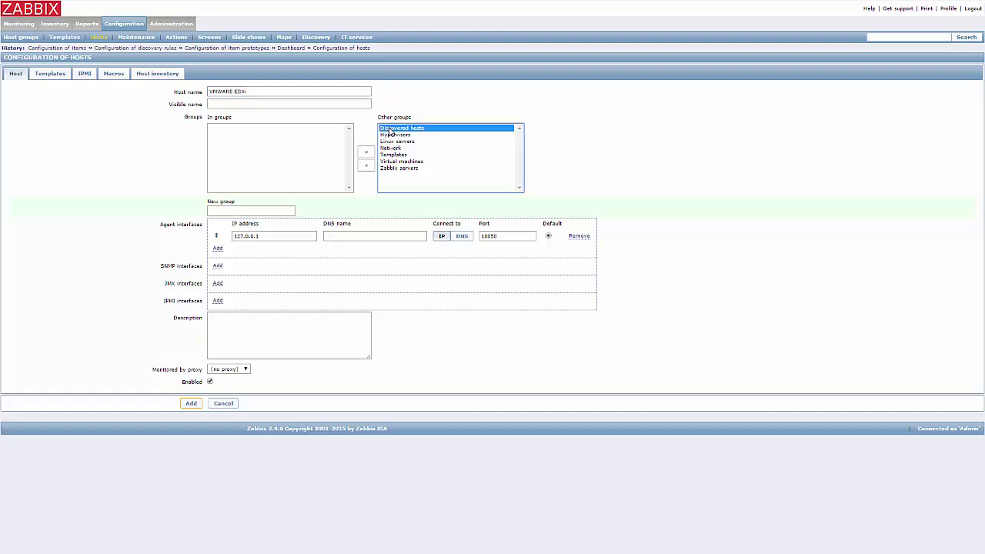
left_click(366, 152)
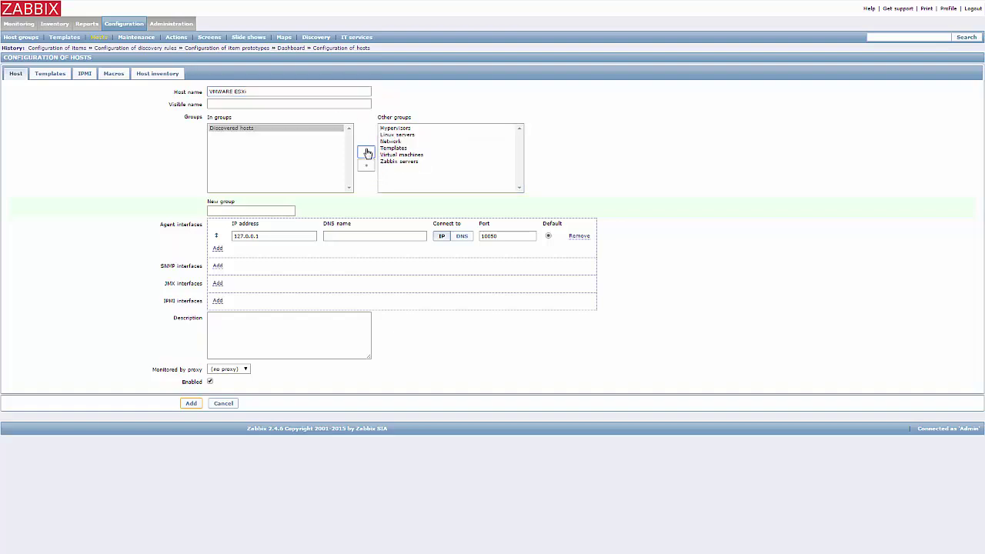
Step: Replace the agent interface with an SNMP interface at IP 192.168.3.5
left_click(579, 238)
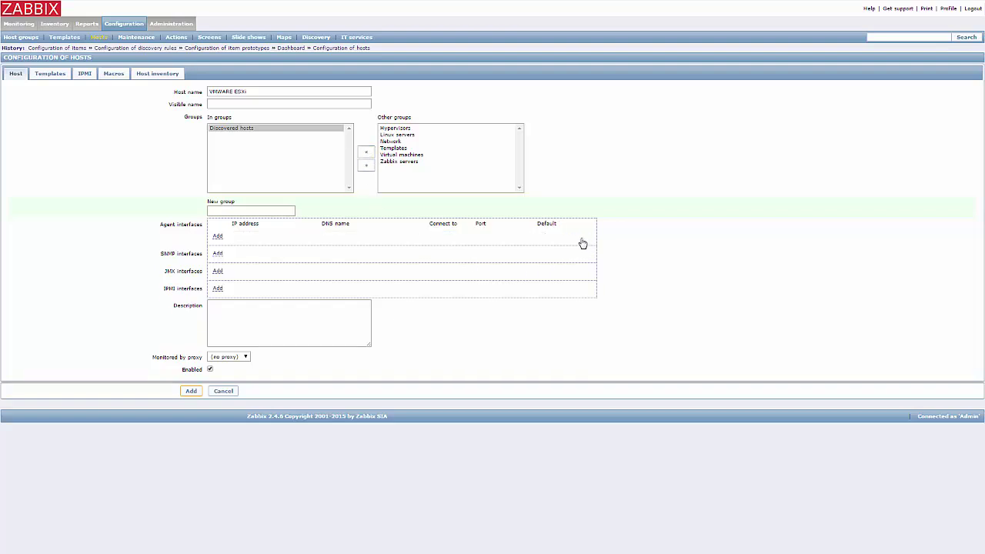
left_click(219, 257)
left_click(261, 253)
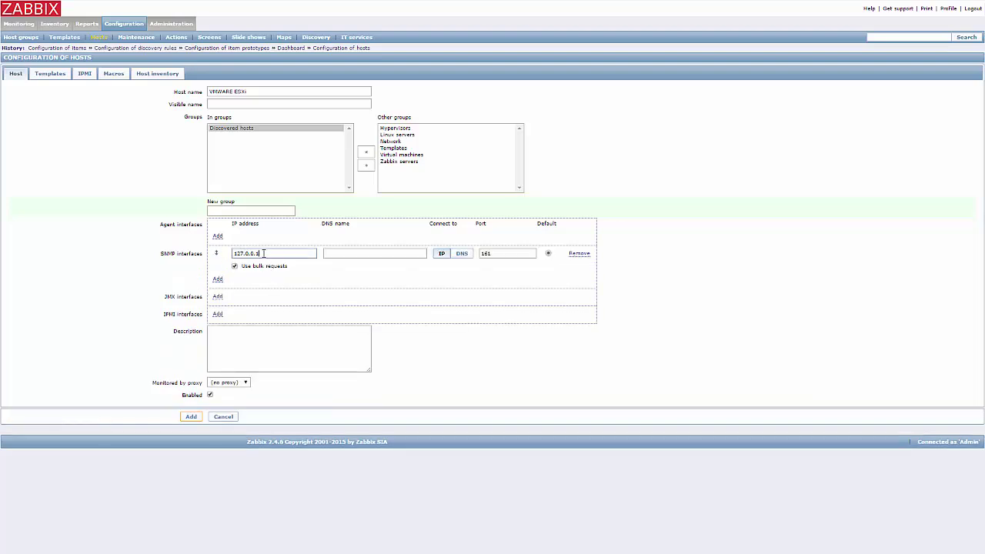
left_click_drag(260, 253, 221, 254)
type("192.")
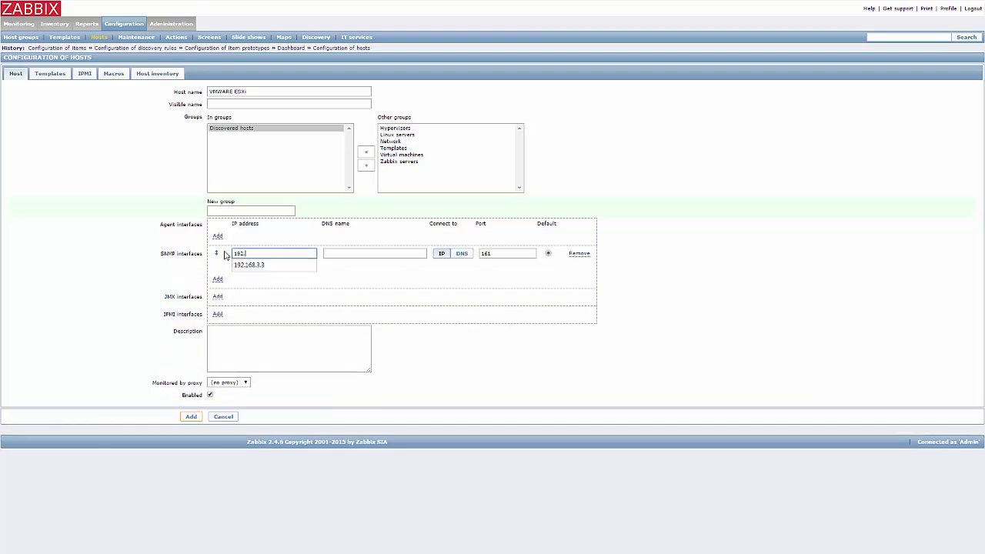
type("168.3.5")
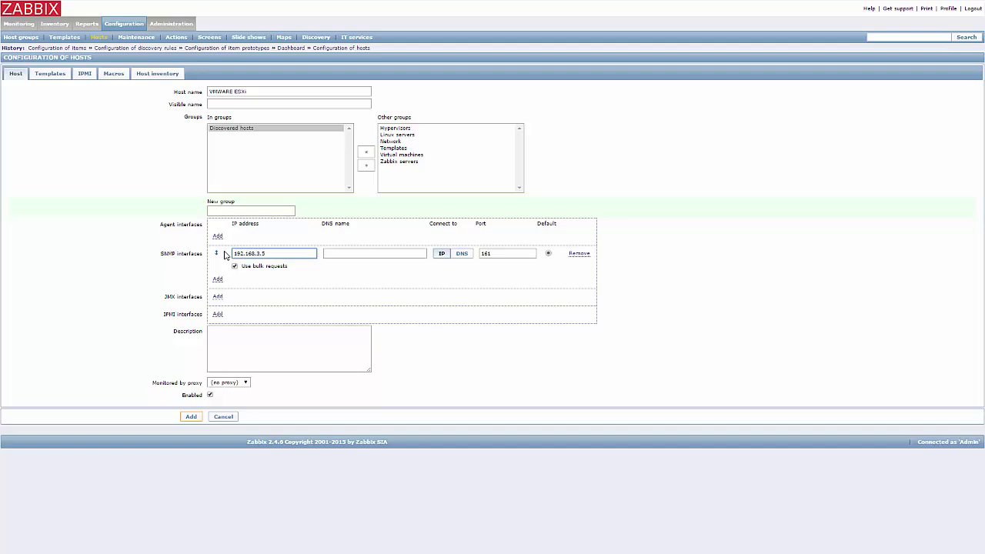